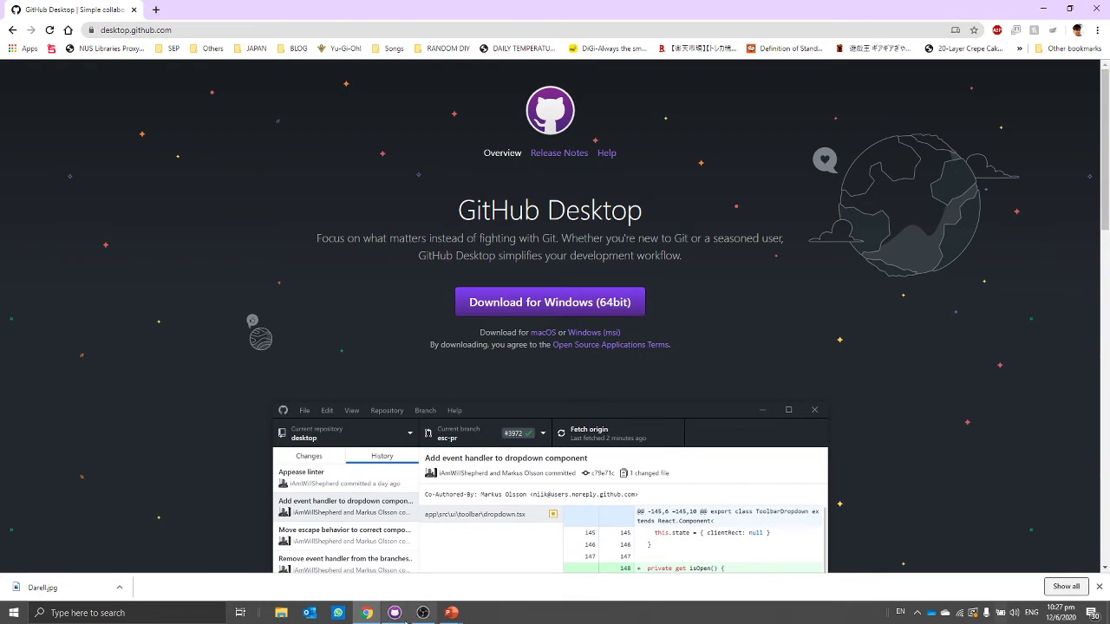
Switch to GitHub Desktop, maximize its window and open the list of repositories.
left_click(394, 613)
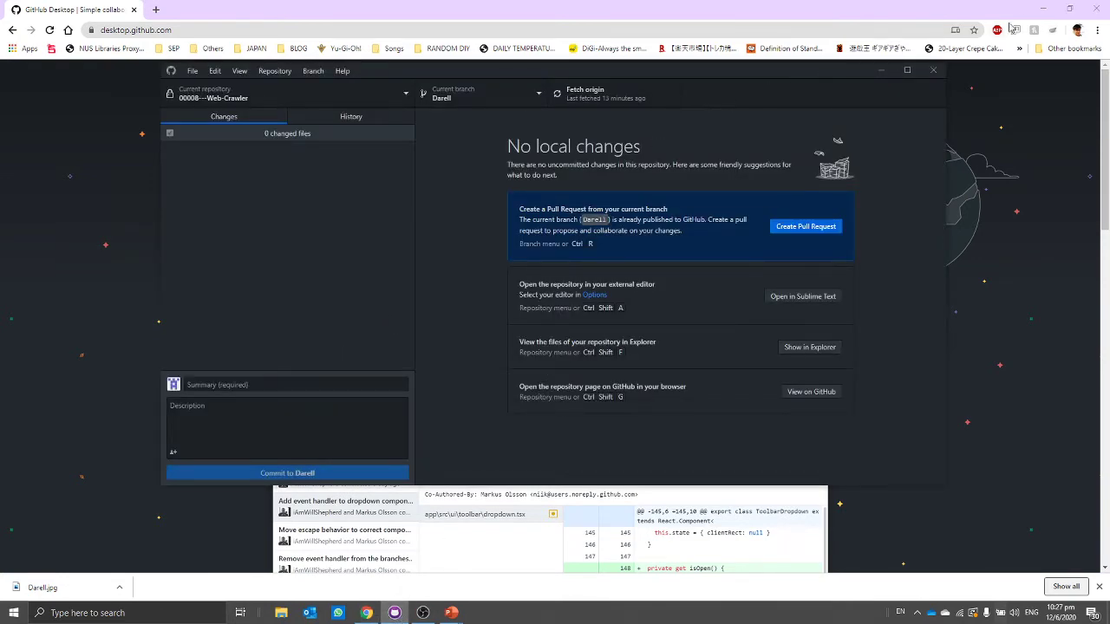
left_click(908, 76)
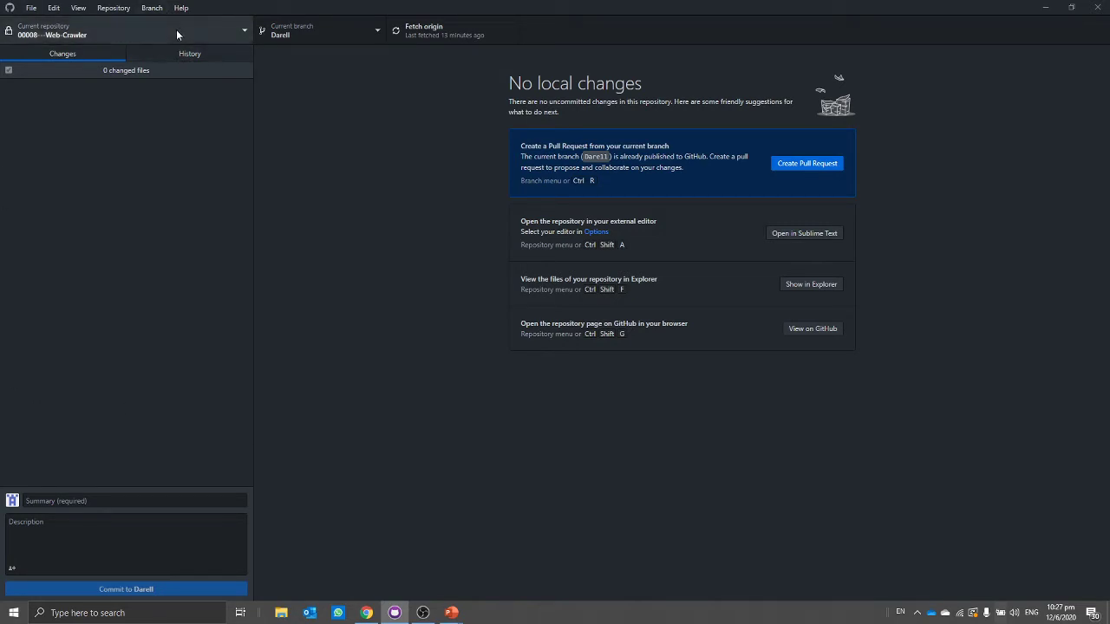
left_click(207, 28)
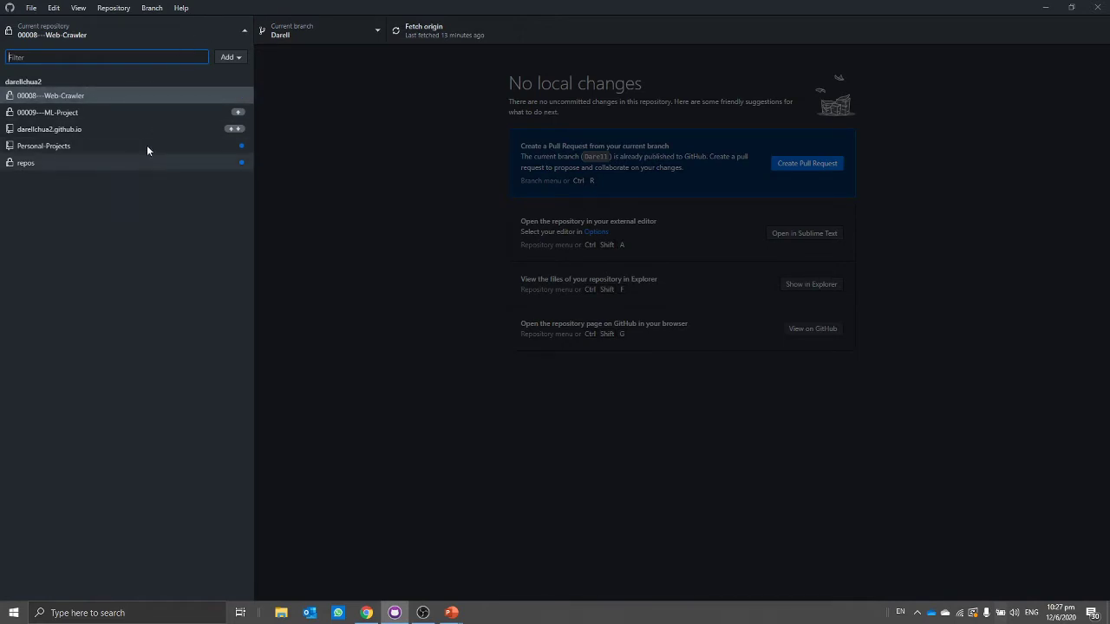
Switch to Chrome, open the GitHub home page and show the full repository list beside the GitHub Desktop list.
left_click(368, 612)
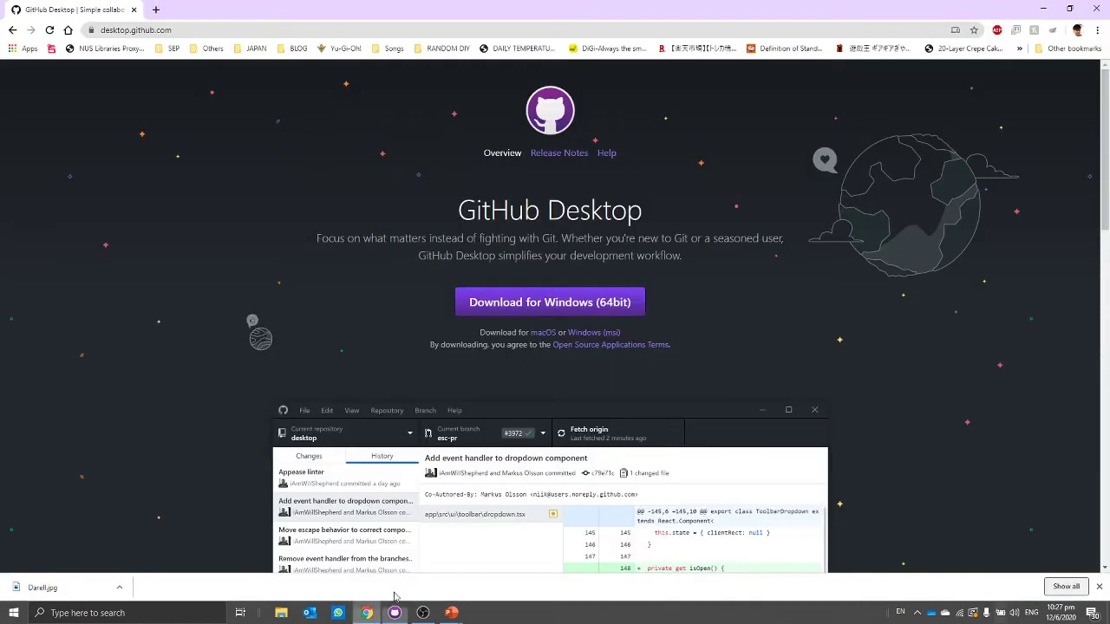
left_click(173, 28)
type("github")
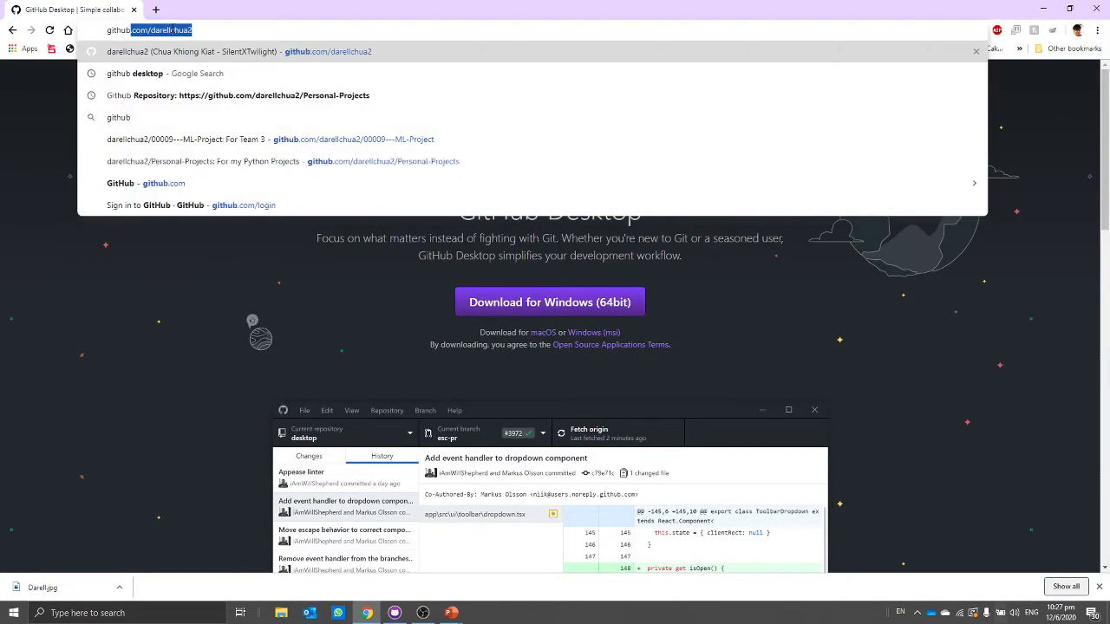
key("Return")
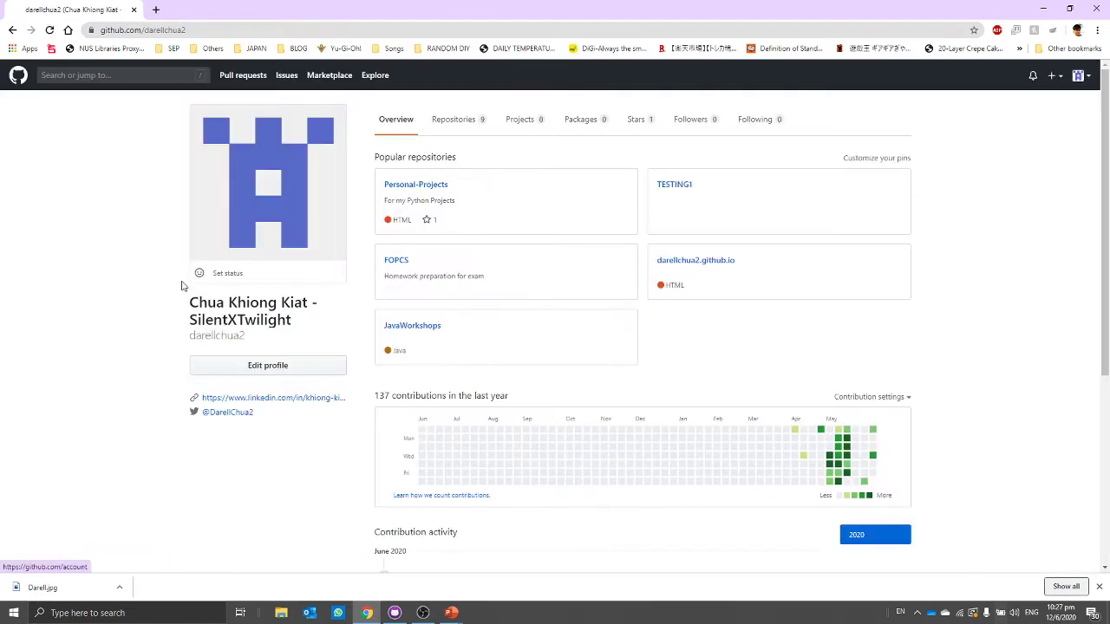
left_click(17, 76)
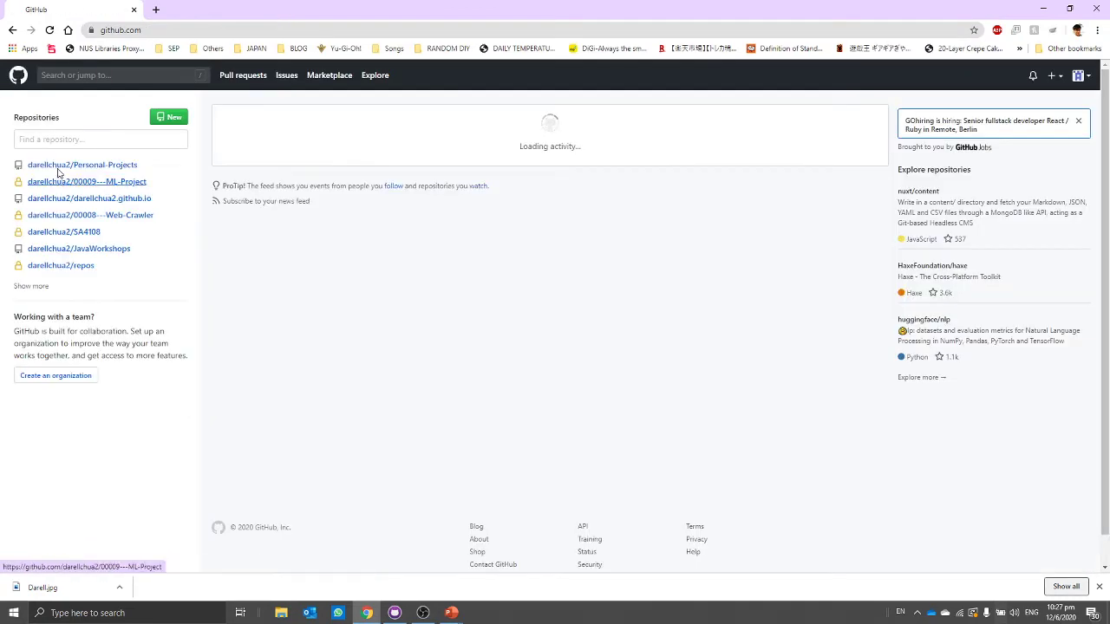
left_click_drag(293, 7, 428, 13)
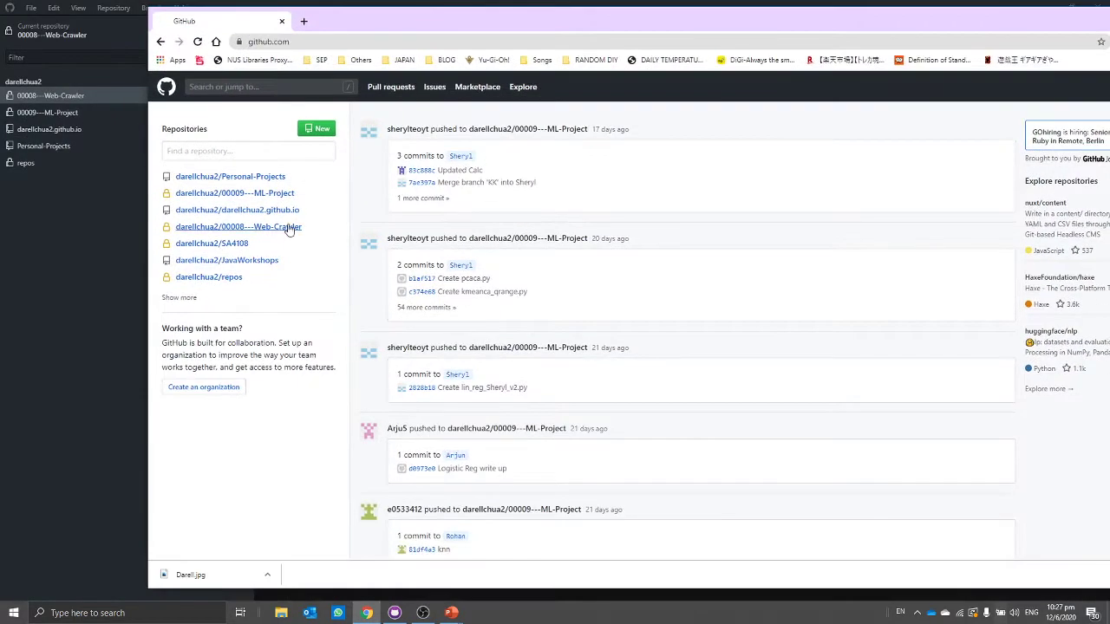
left_click(178, 297)
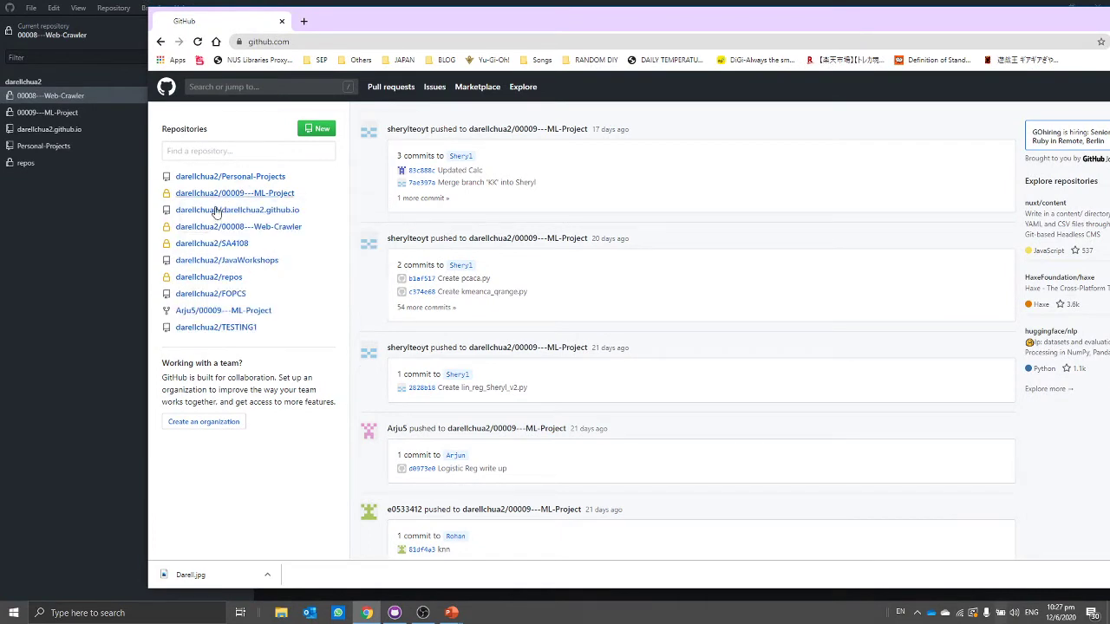
Switch back to GitHub Desktop and start a new repository named test1.
left_click(64, 280)
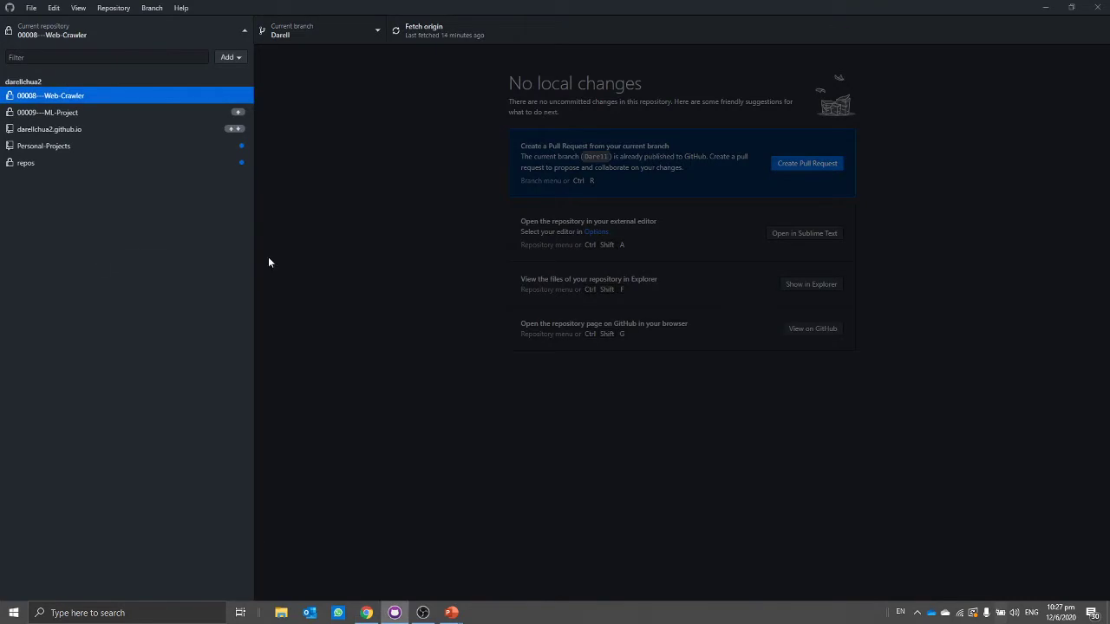
left_click(243, 59)
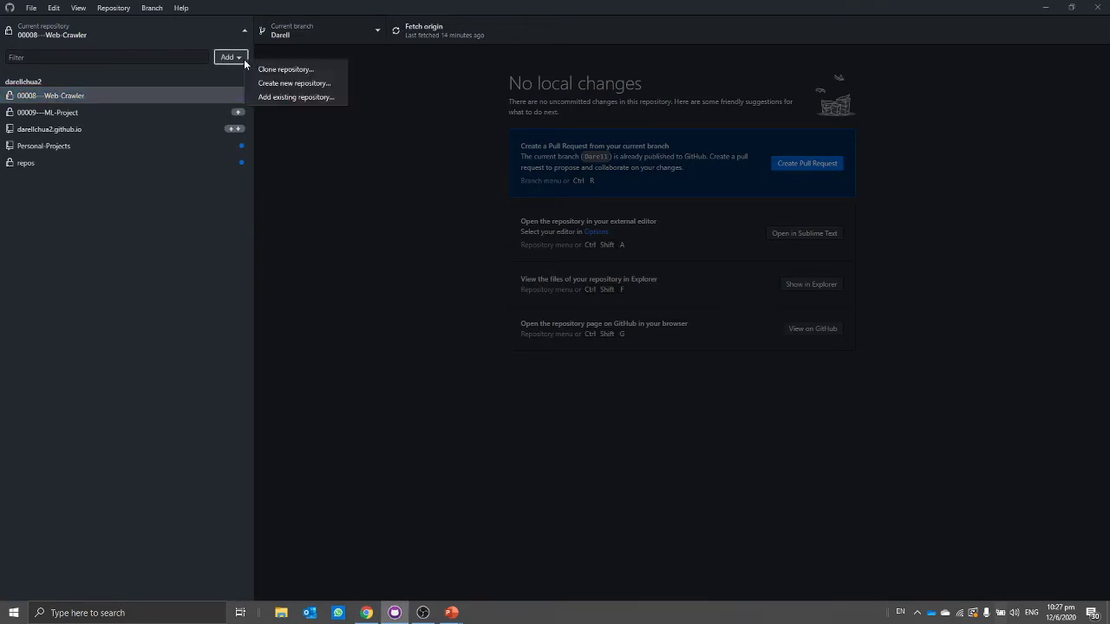
left_click(286, 85)
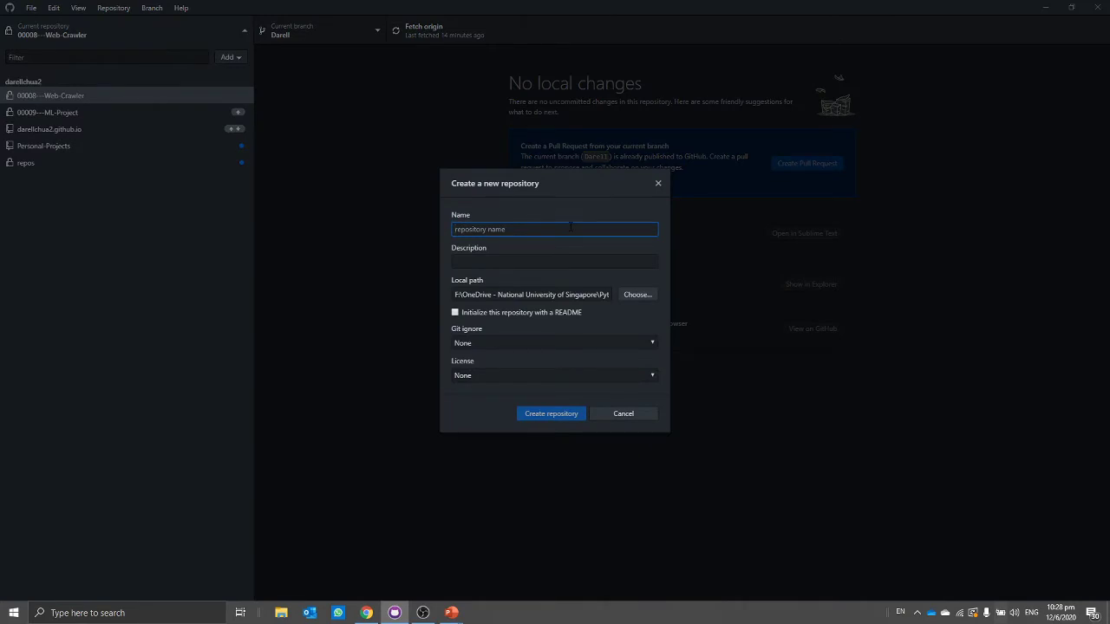
type("test1")
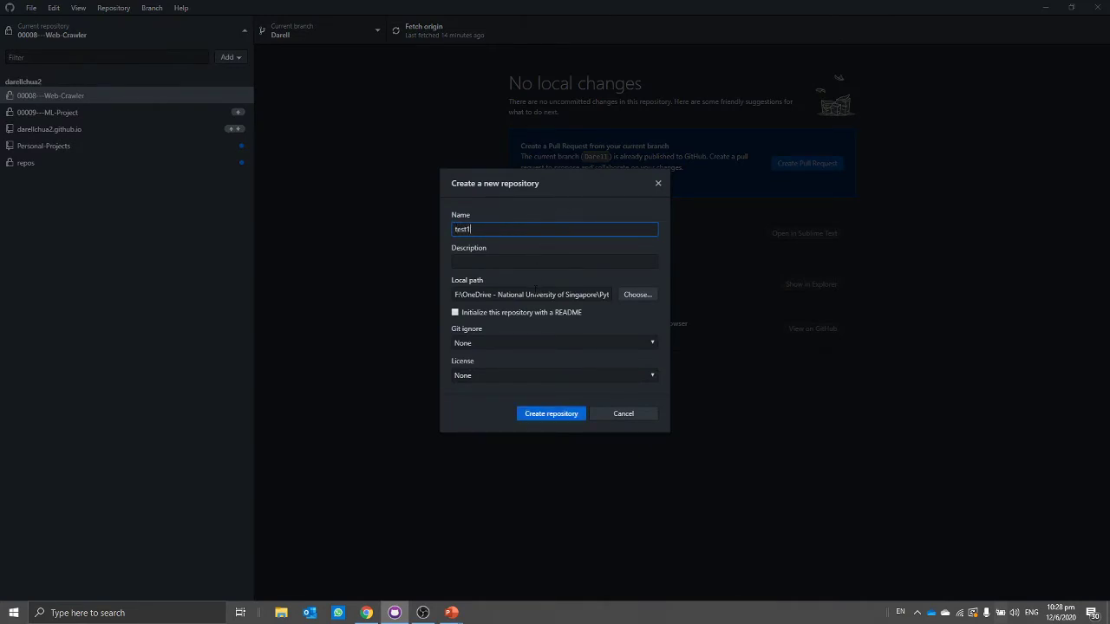
Set the new repository's local path to the YT-00005 folder inside YT Project on the Desktop.
left_click(534, 295)
left_click_drag(455, 295, 695, 288)
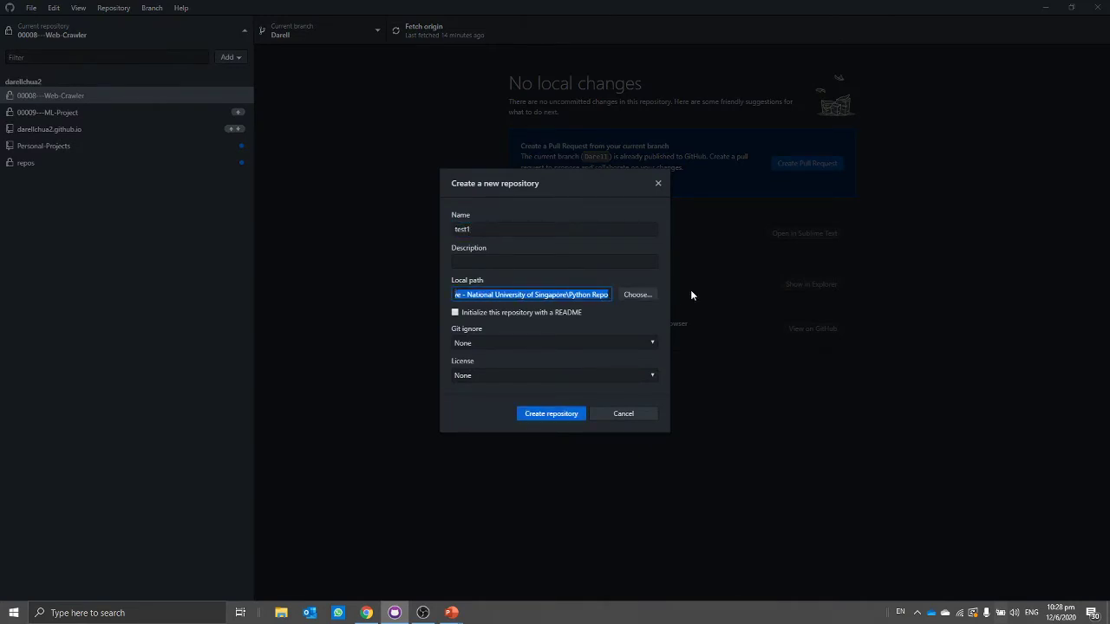
left_click(583, 295)
left_click_drag(572, 295, 639, 299)
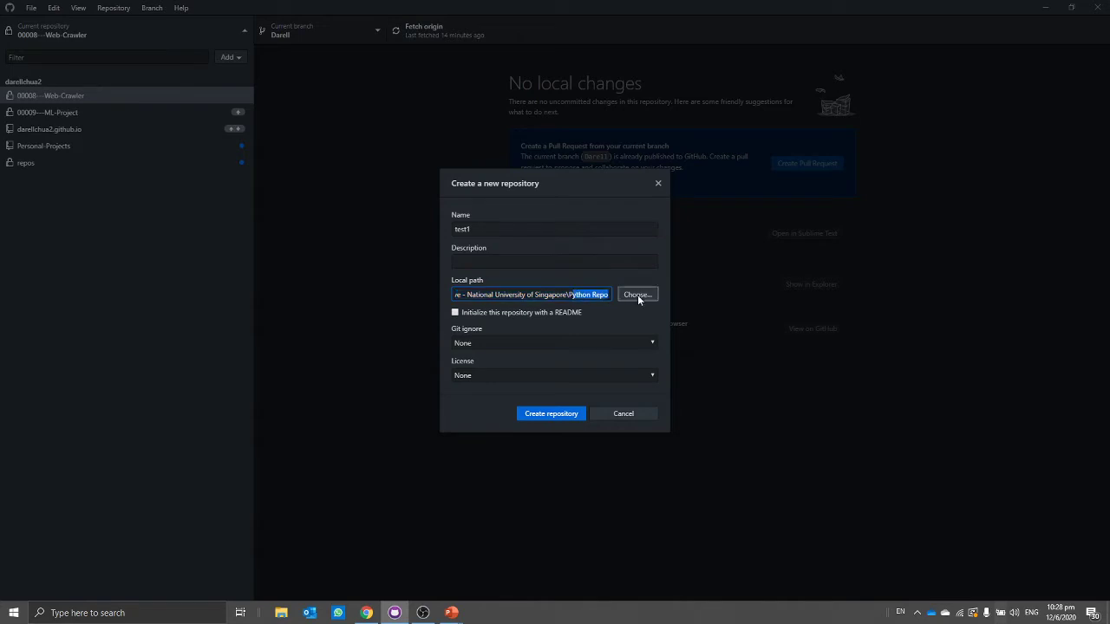
left_click(637, 295)
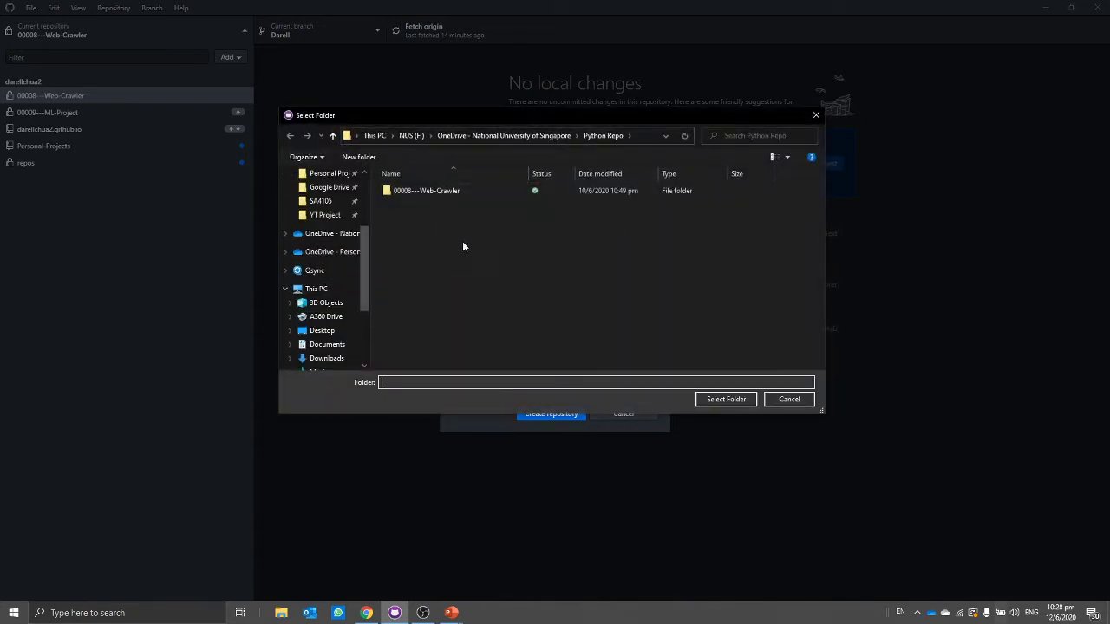
scroll(320, 240, "up", 3)
left_click(321, 196)
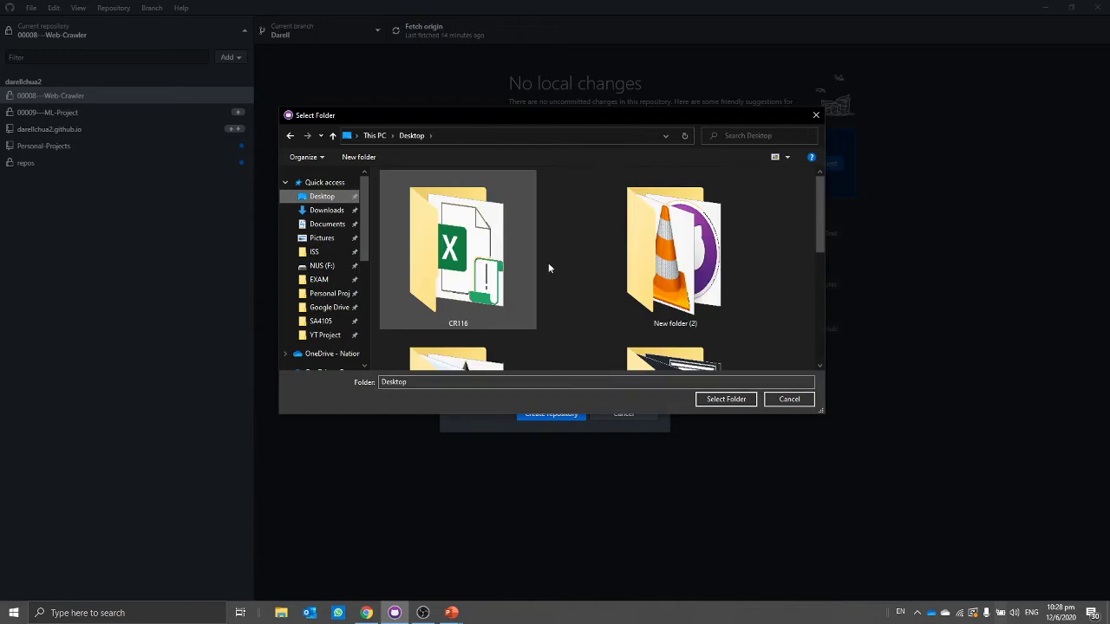
scroll(563, 262, "down", 3)
double_click(473, 299)
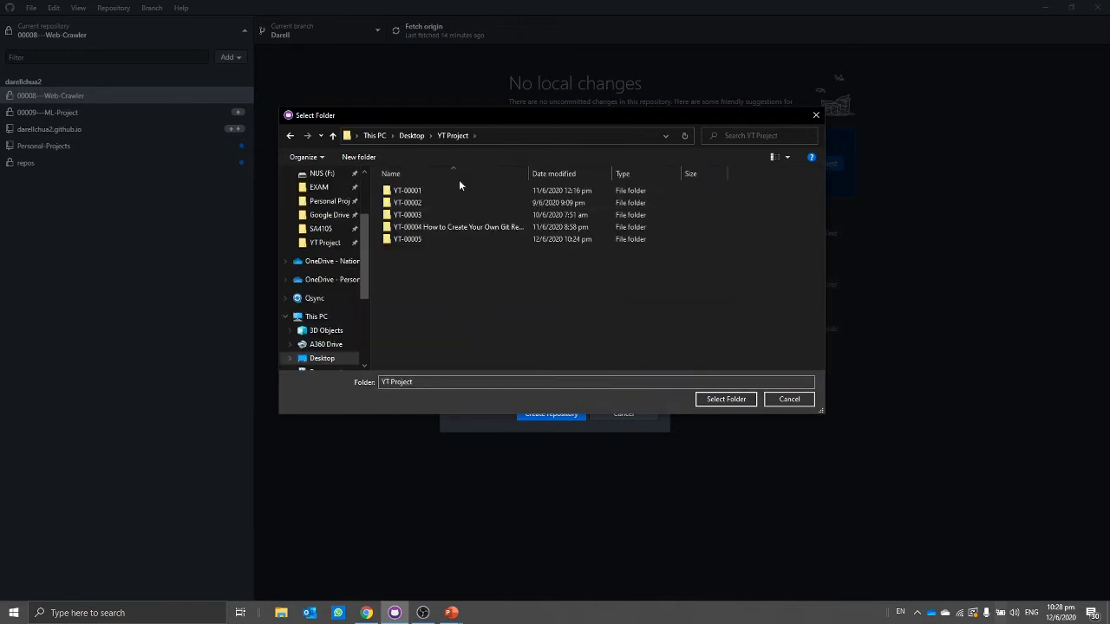
double_click(457, 239)
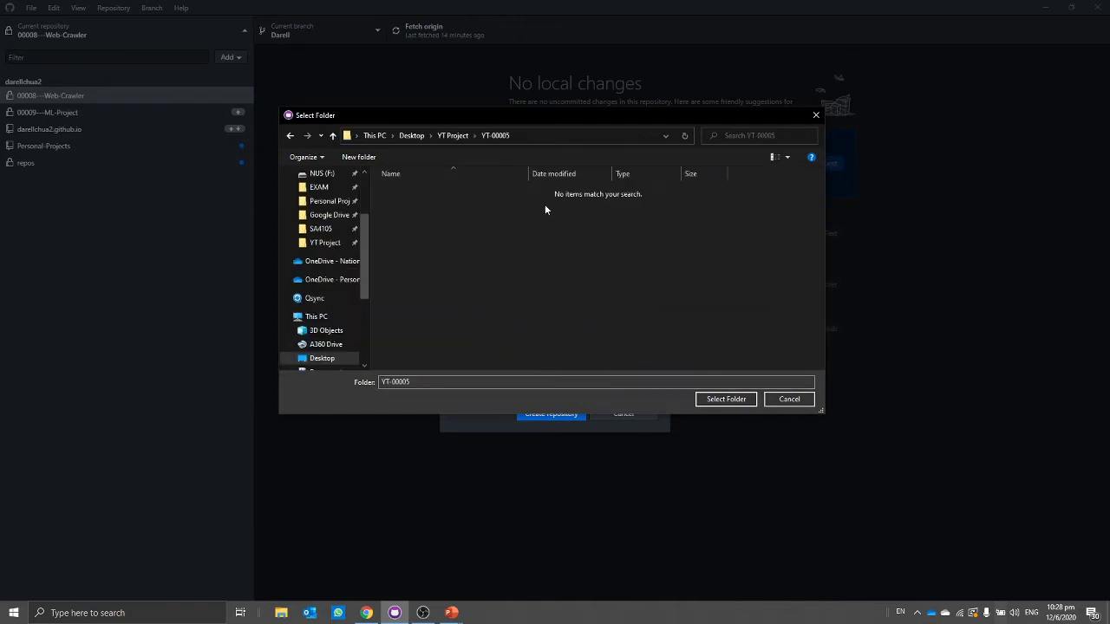
left_click(747, 399)
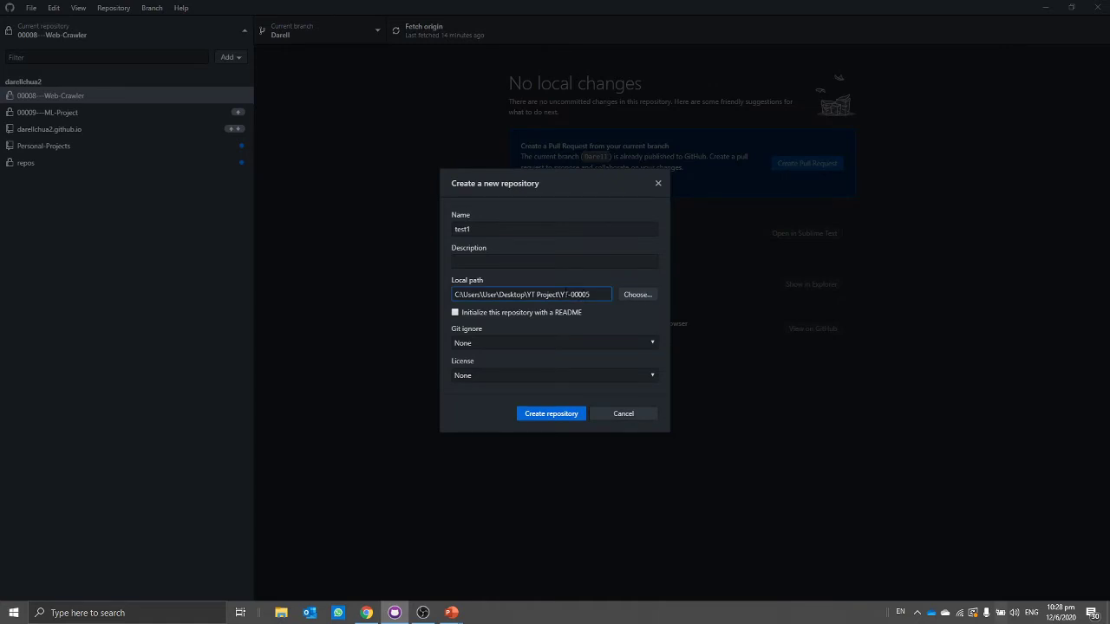
Create the test1 repository with a blank description, no README, and Git ignore and License set to None.
left_click_drag(560, 295, 592, 295)
left_click(610, 294)
left_click(598, 262)
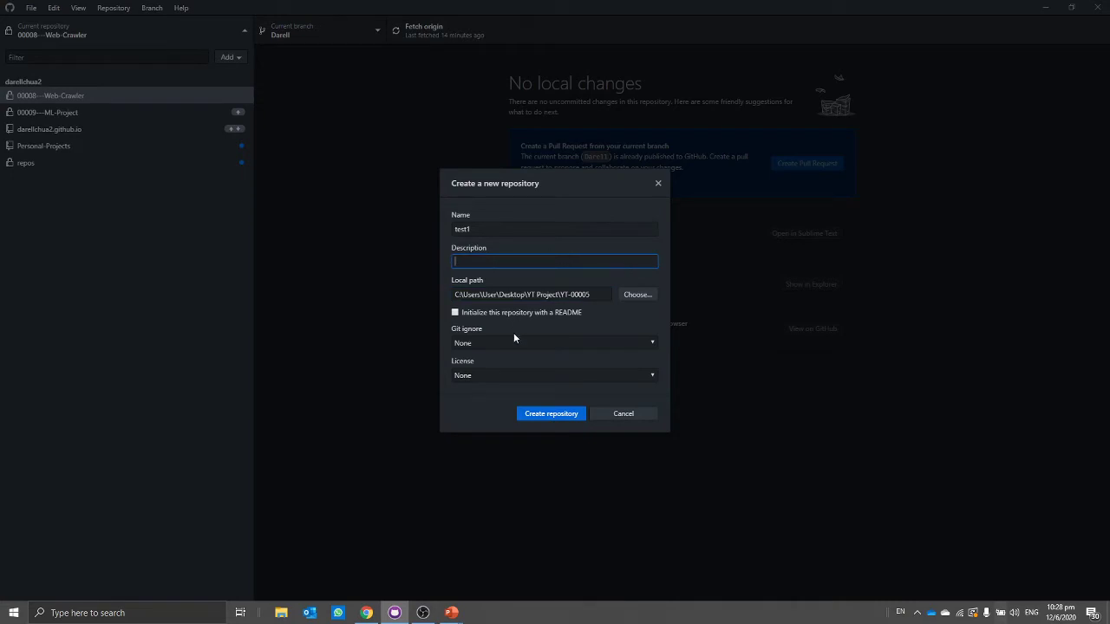
left_click(552, 415)
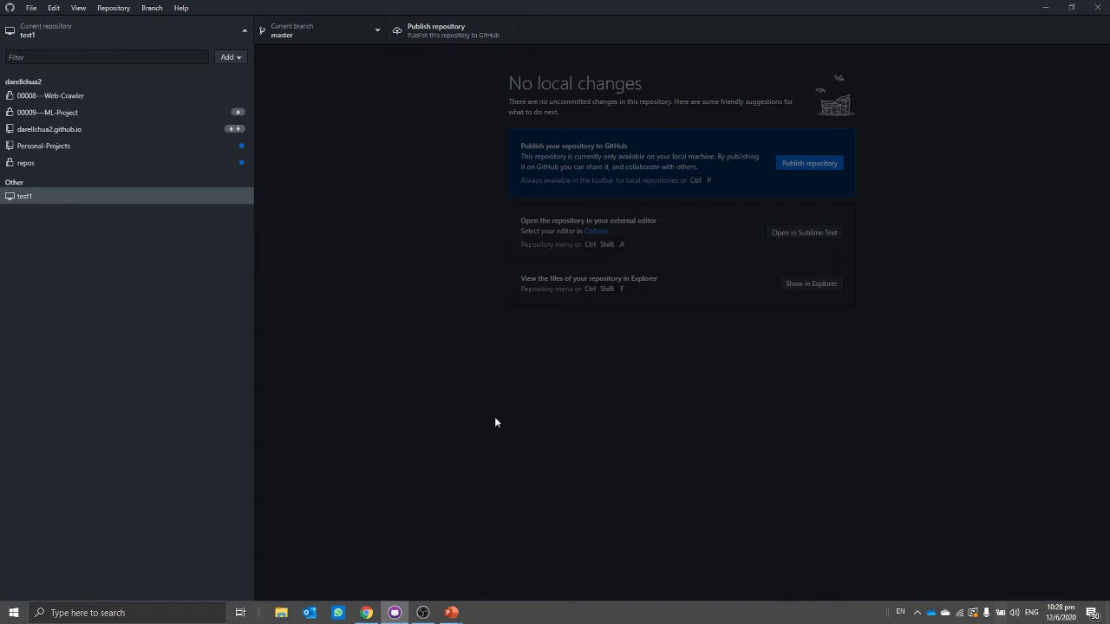
Switch to Chrome, reload GitHub beside the desktop list and expand the online repository list to look for test1.
left_click(368, 612)
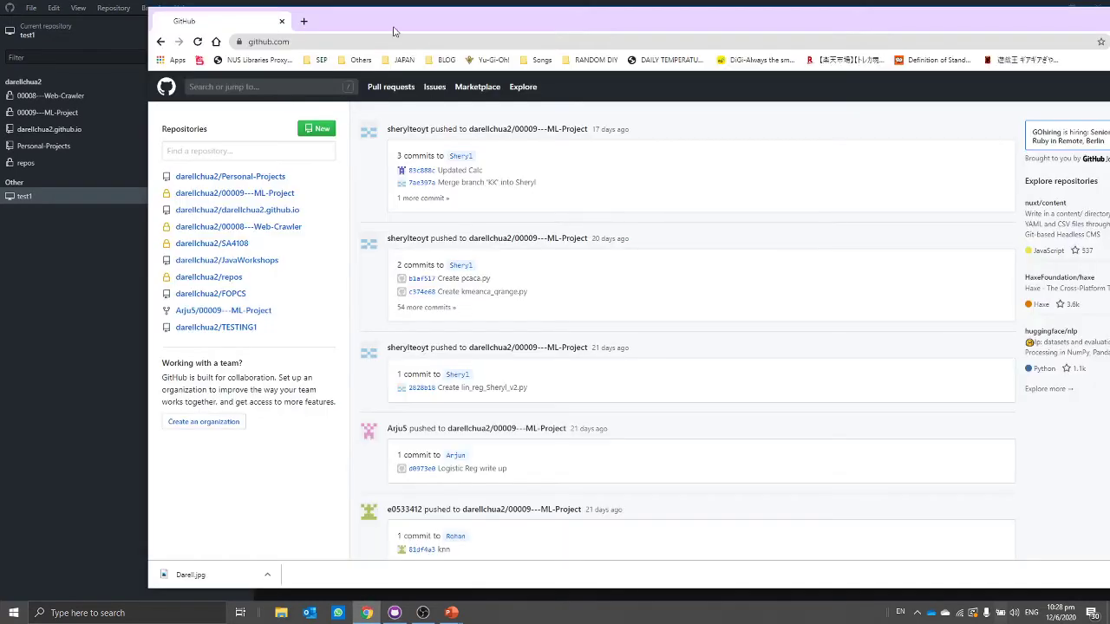
left_click_drag(390, 32, 493, 65)
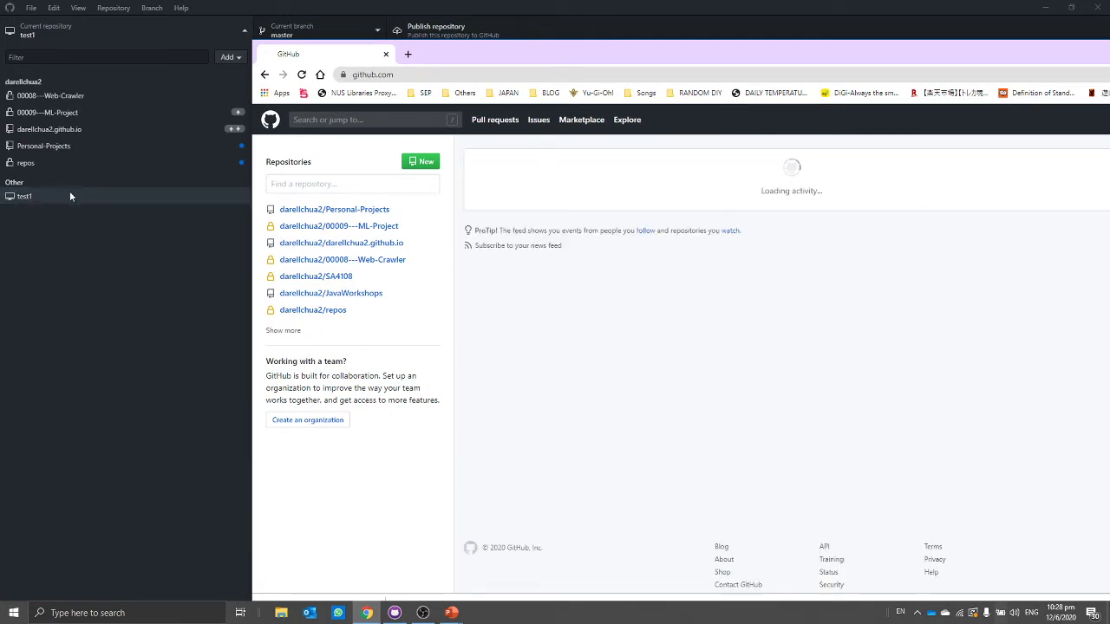
left_click(289, 330)
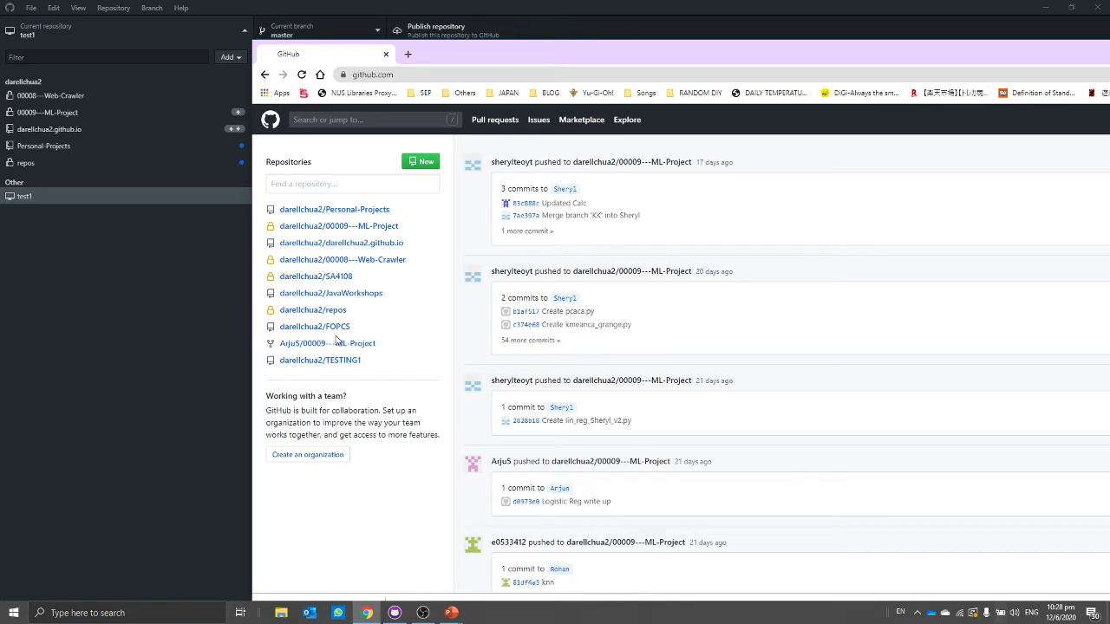
Return to GitHub Desktop and publish the test1 repository to GitHub.com, keeping the code private.
left_click(115, 331)
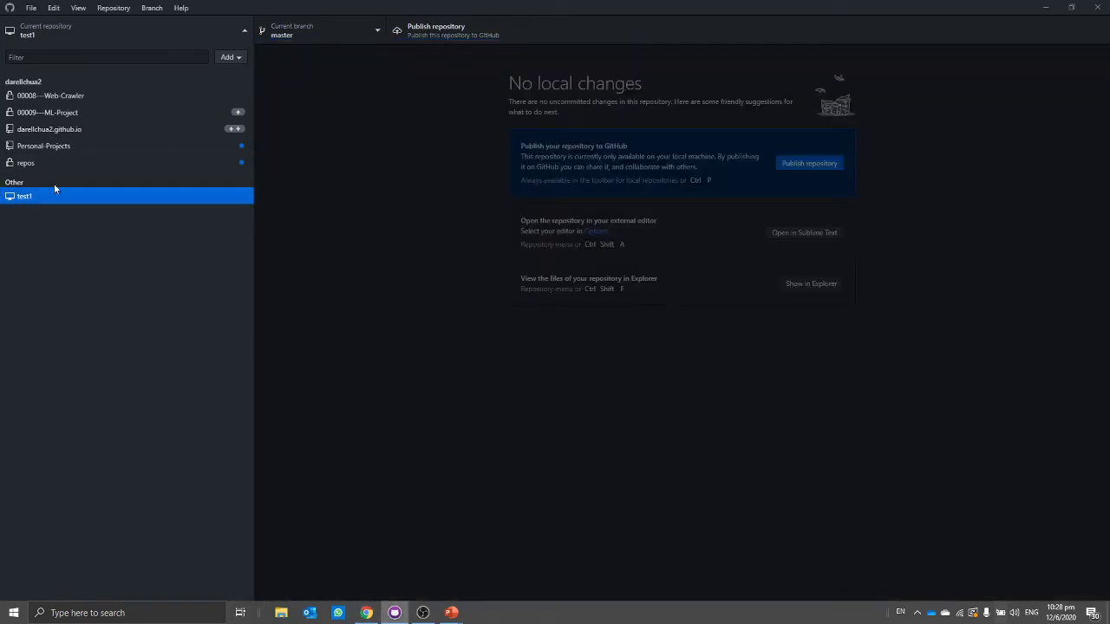
left_click(486, 34)
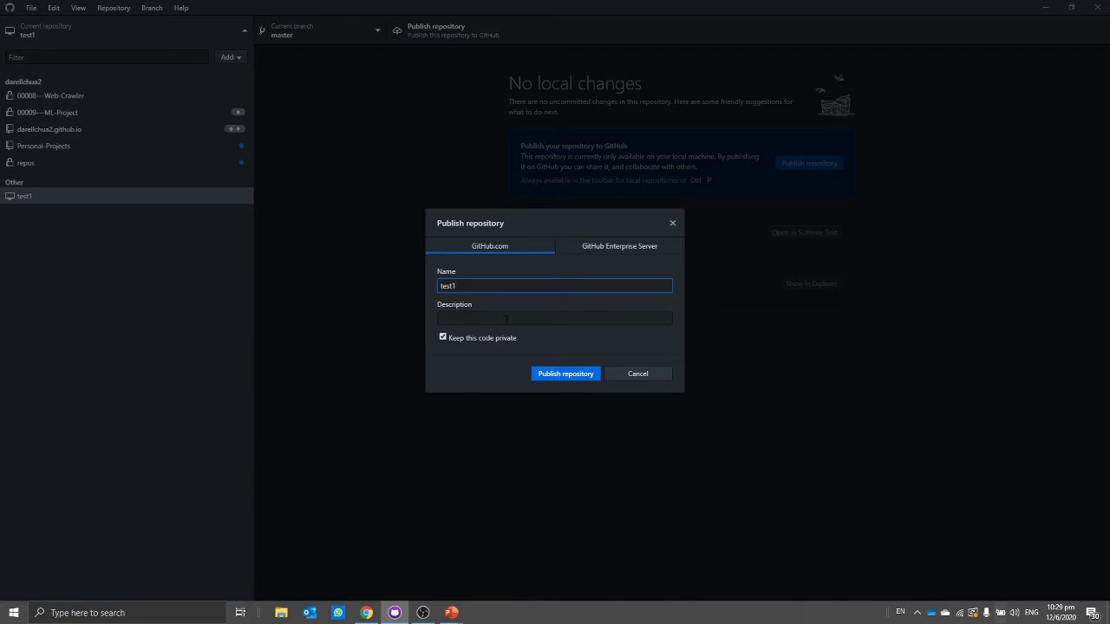
left_click(564, 376)
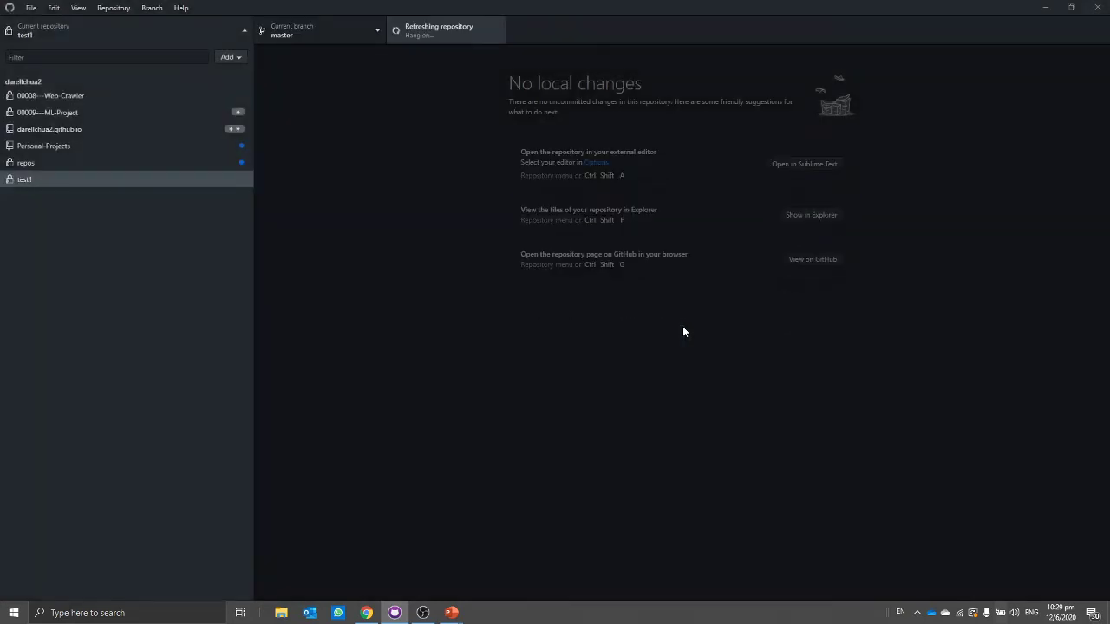
Reload GitHub in Chrome to check for test1 online, and return to GitHub Desktop with its repository list closed.
key("alt+Tab")
key("F5")
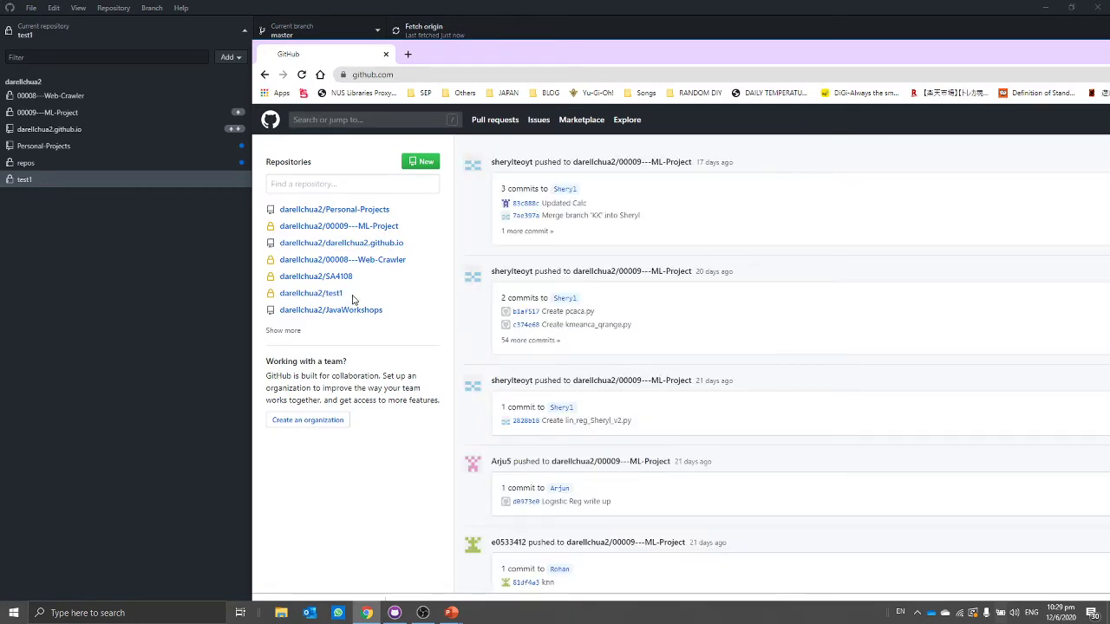
left_click(226, 305)
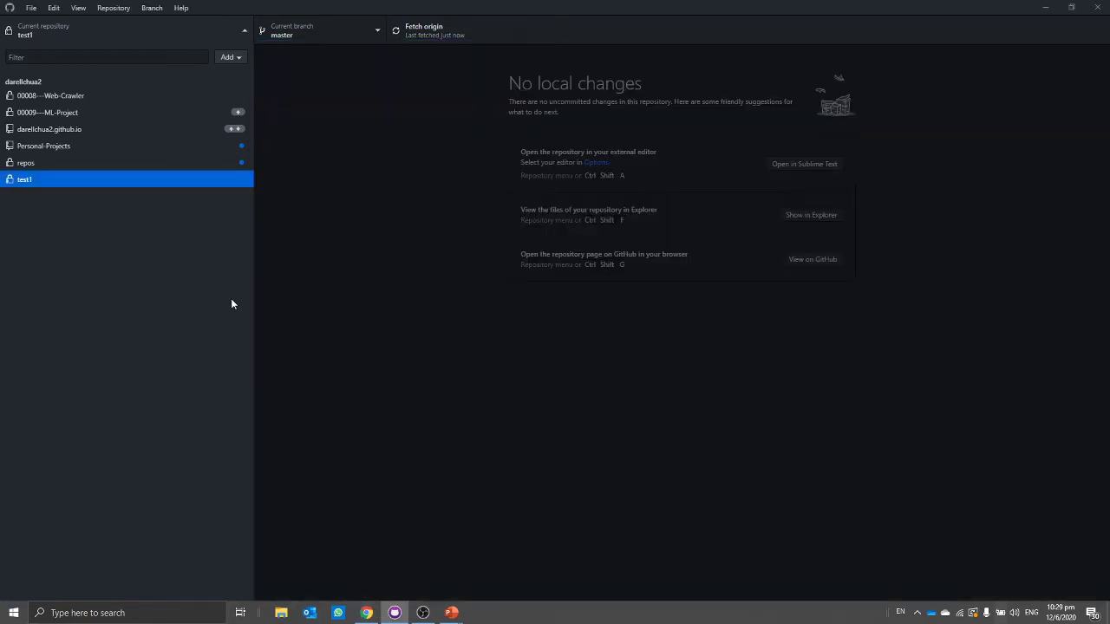
key("alt+Tab")
key("alt+Tab")
left_click(413, 312)
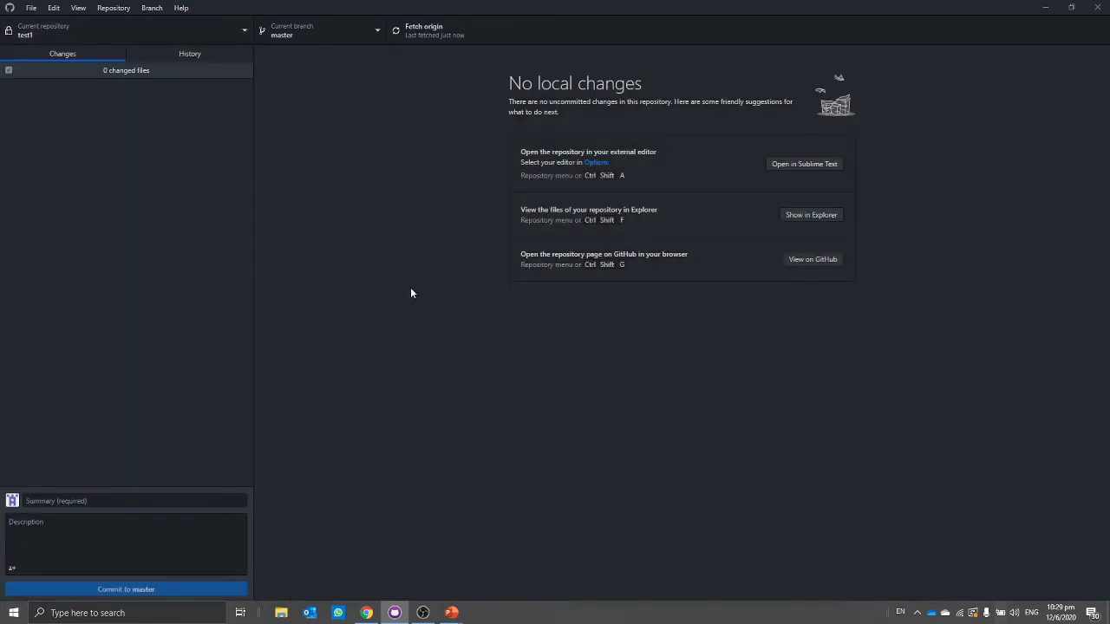
Review the repository list in GitHub Desktop, close it and look at the GitHub page in Chrome again.
left_click(233, 30)
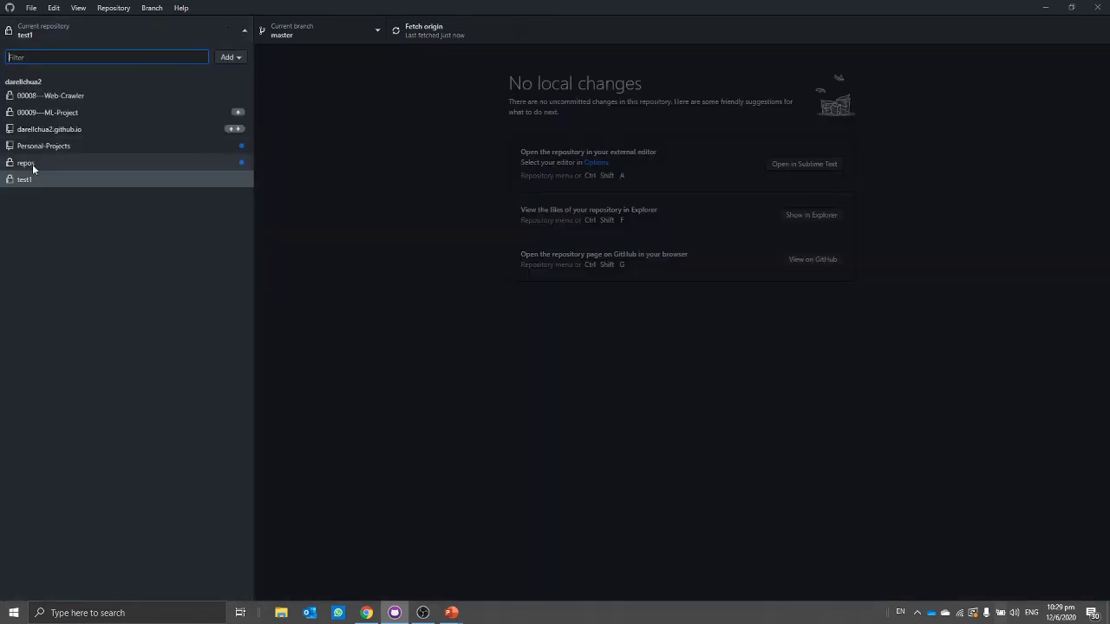
left_click(153, 38)
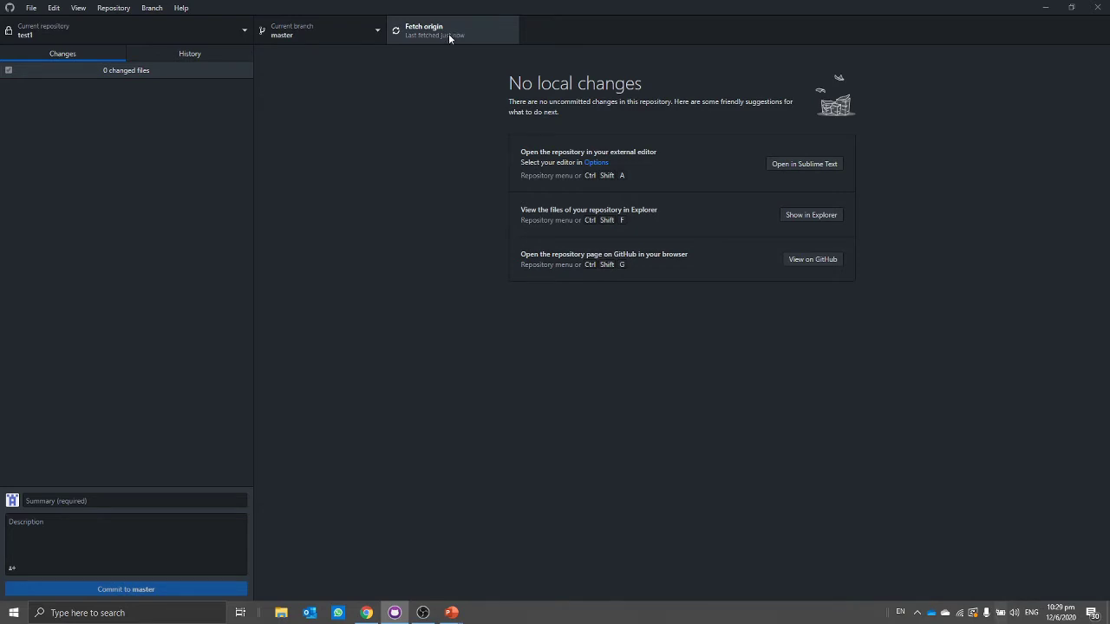
key("alt+Tab")
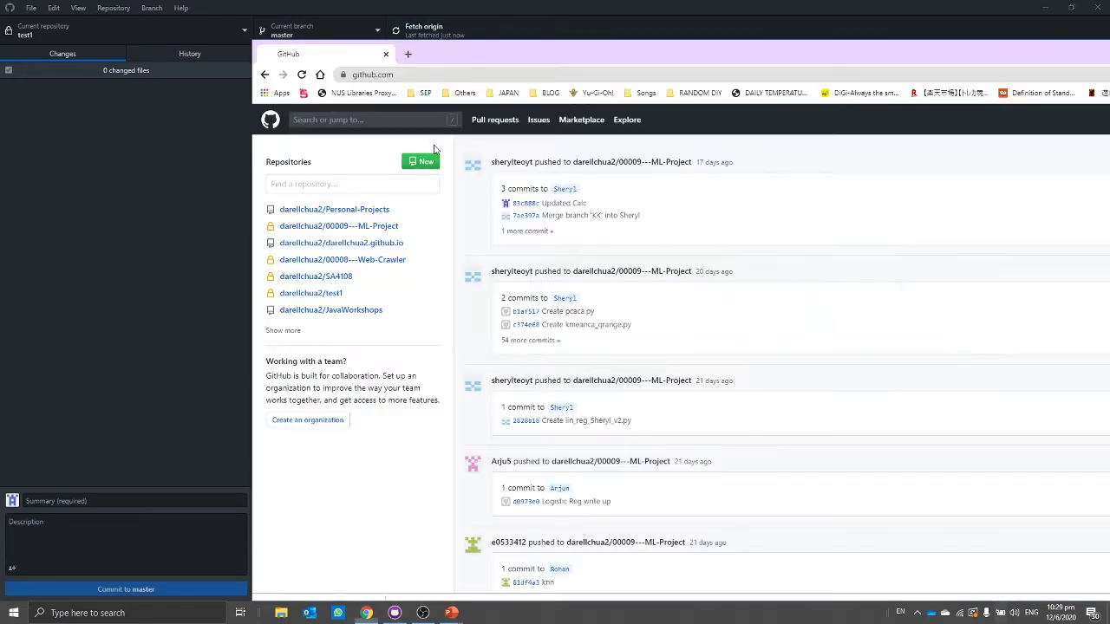
Return to GitHub Desktop, view the branch list of test1 and close it again.
key("alt+Tab")
left_click(310, 30)
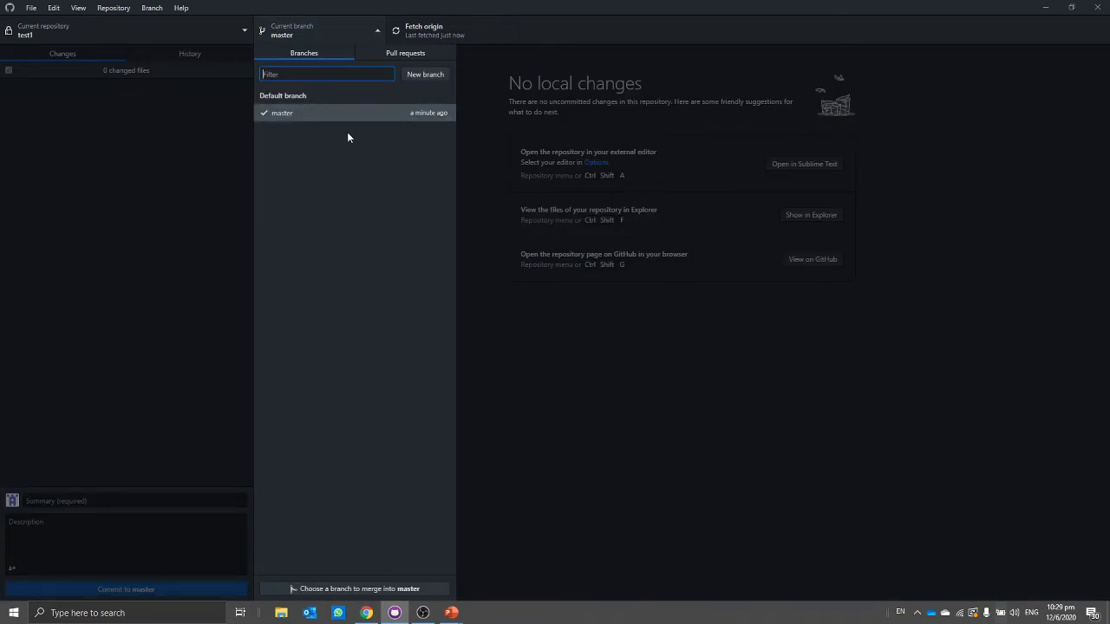
left_click(516, 333)
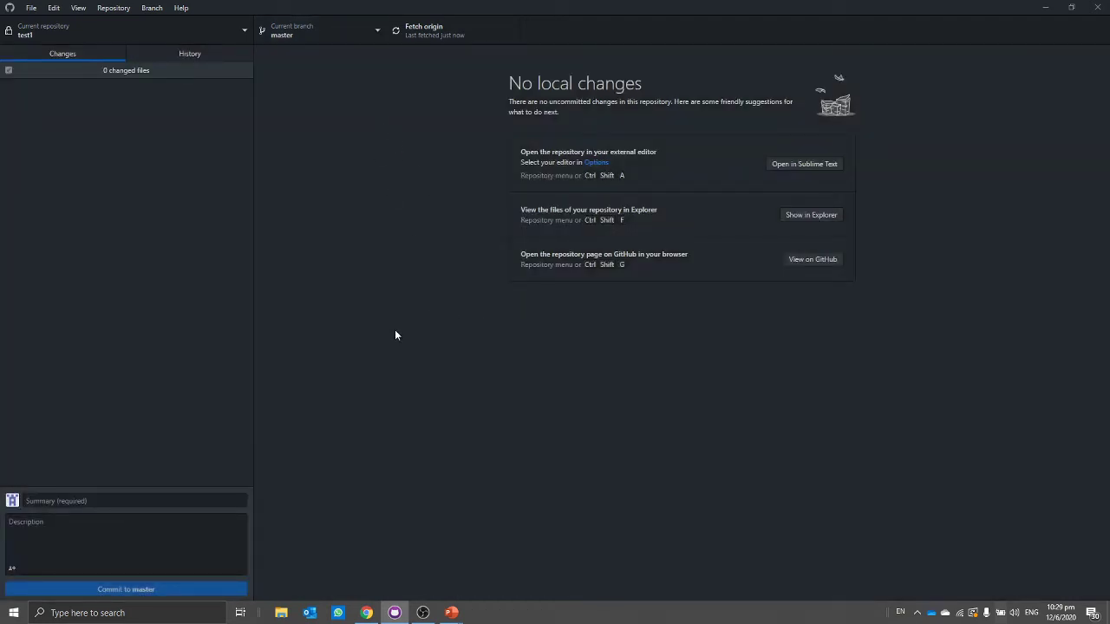
Enter "initial commit" as the commit summary for test1, leaving the description empty.
left_click(132, 500)
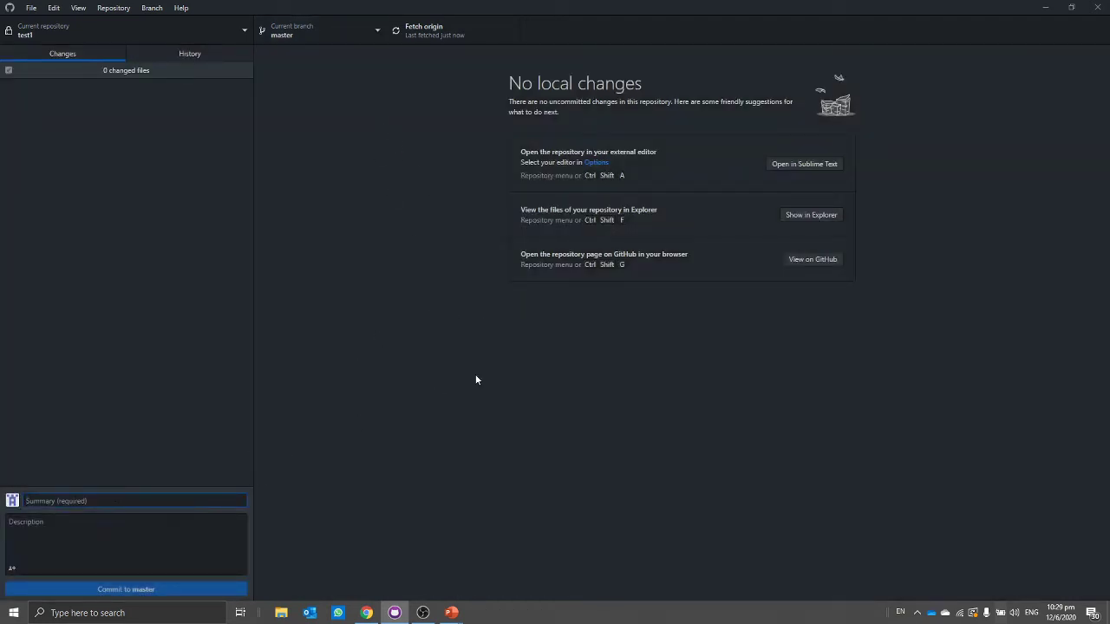
type("initial commit")
left_click(142, 533)
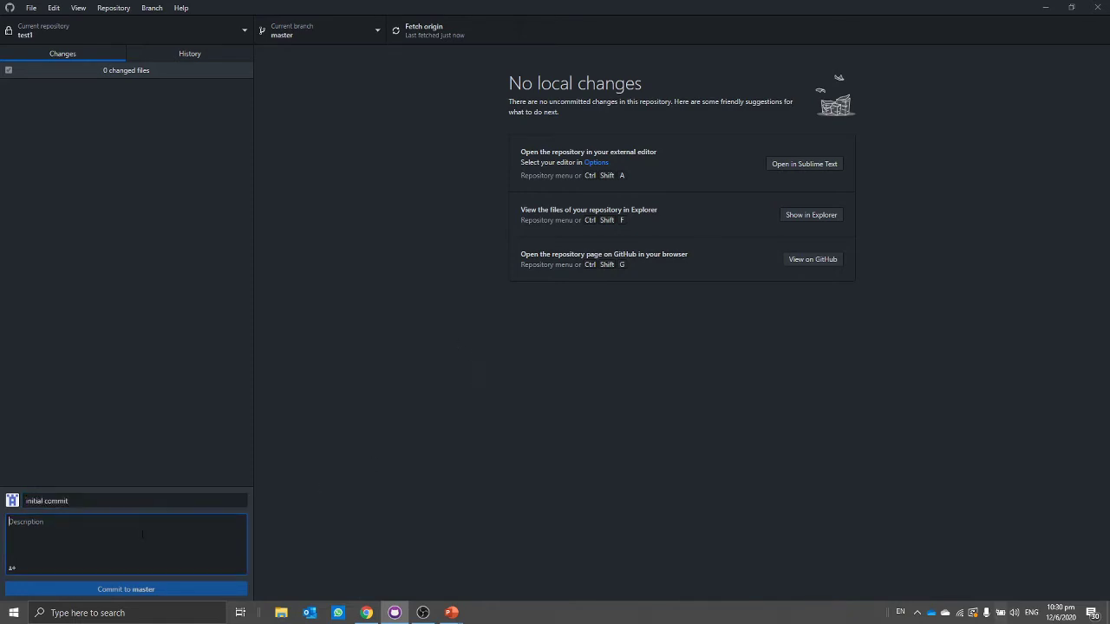
left_click(193, 497)
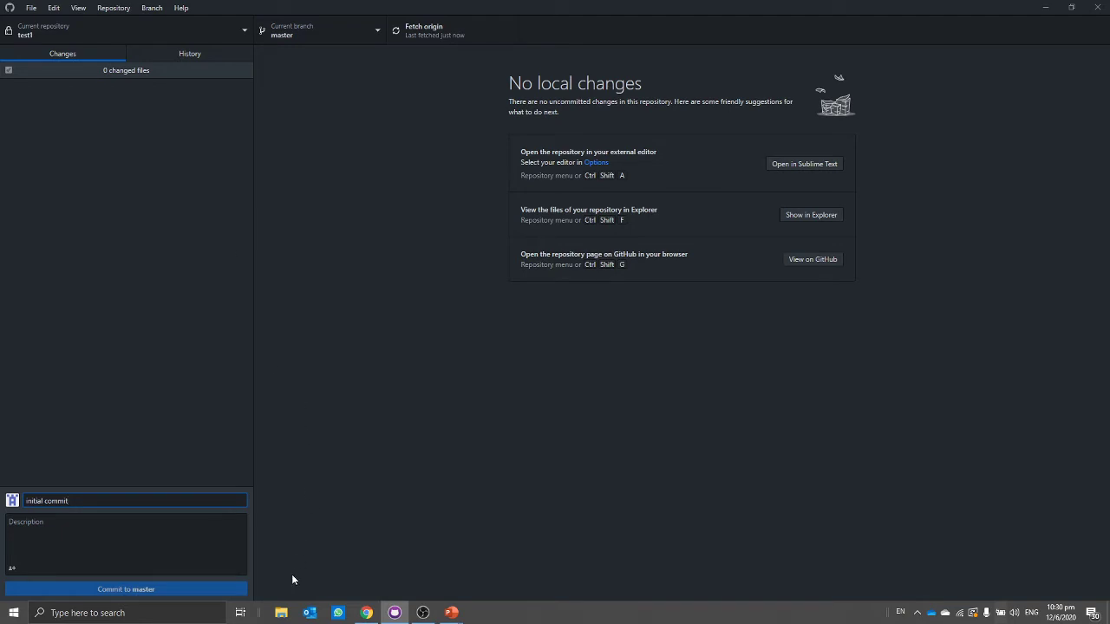
In File Explorer, go to Desktop > YT Project > YT-00005 and look at the contents of the test1 folder.
left_click(281, 612)
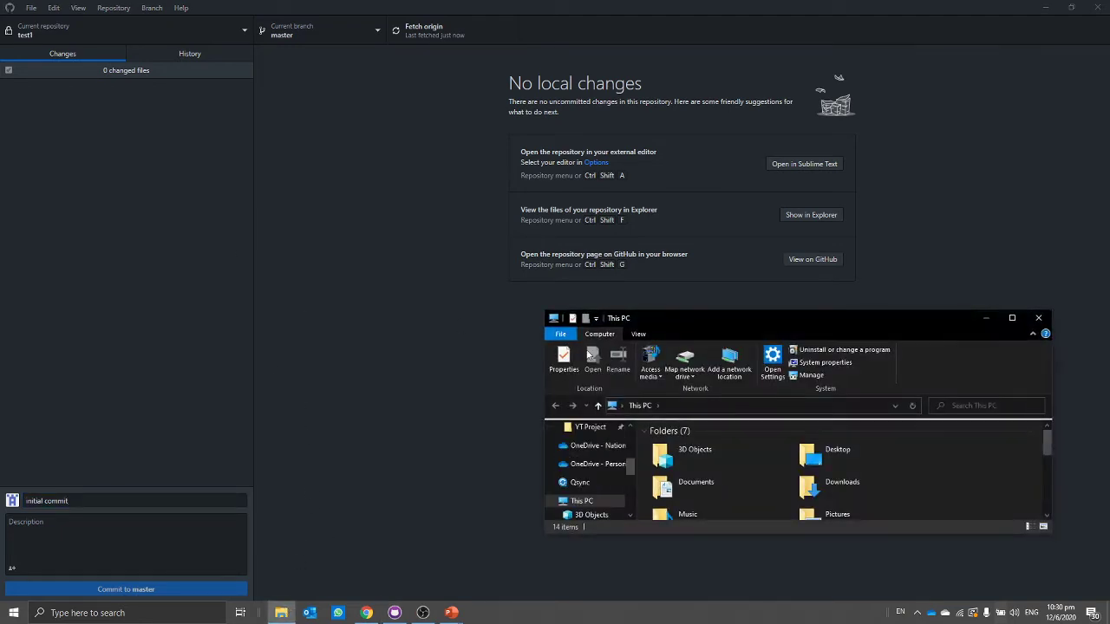
scroll(590, 468, "up", 5)
left_click(598, 450)
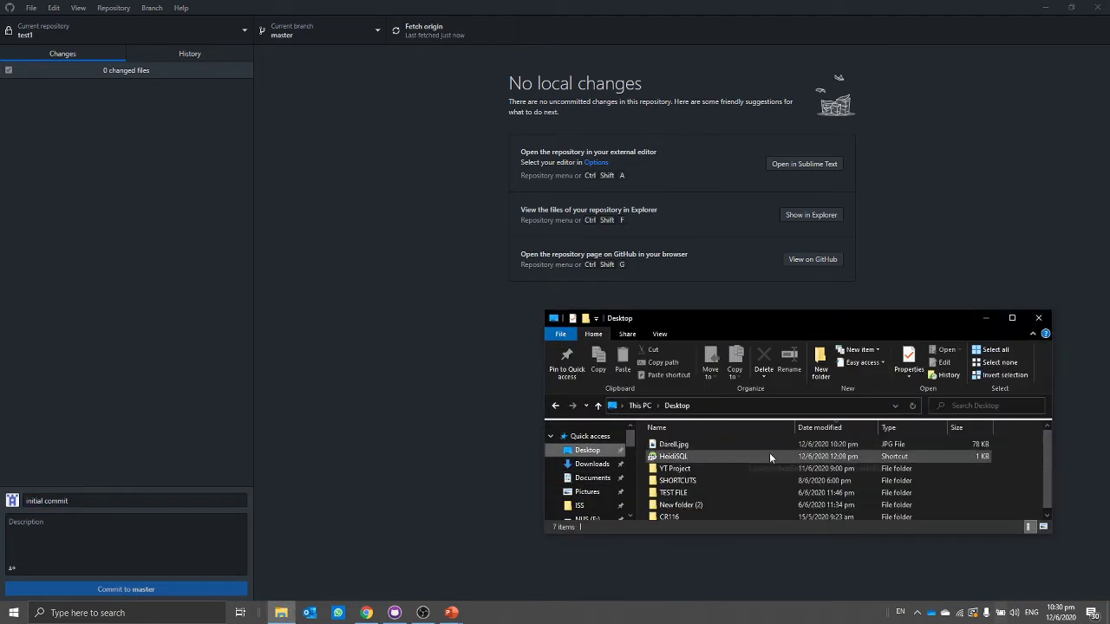
double_click(748, 468)
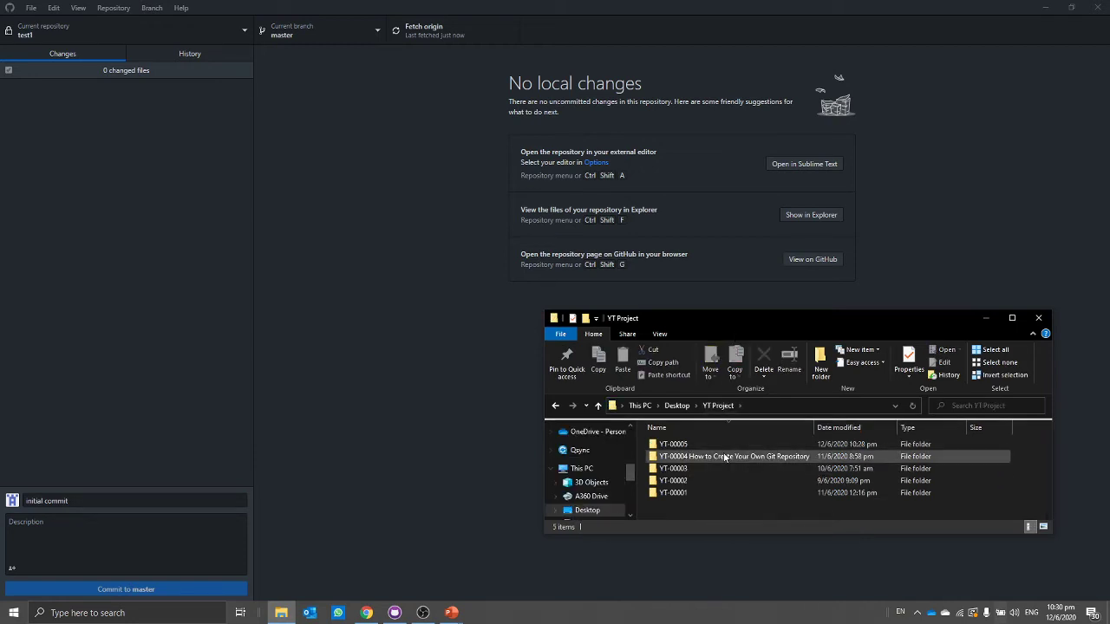
double_click(728, 443)
left_click_drag(749, 321, 528, 247)
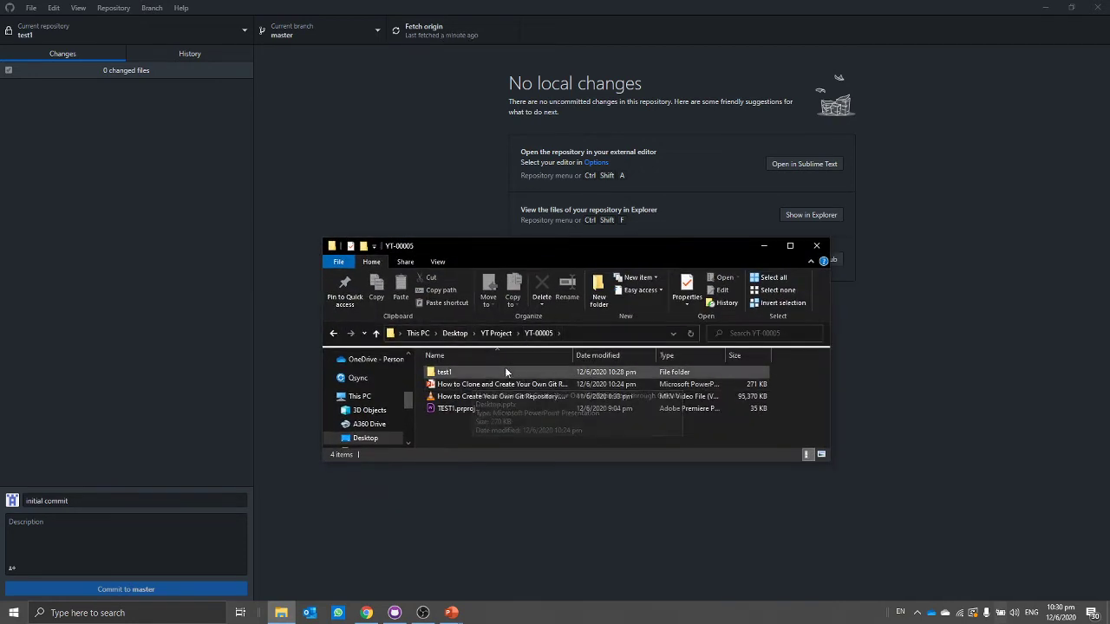
left_click(496, 333)
double_click(516, 375)
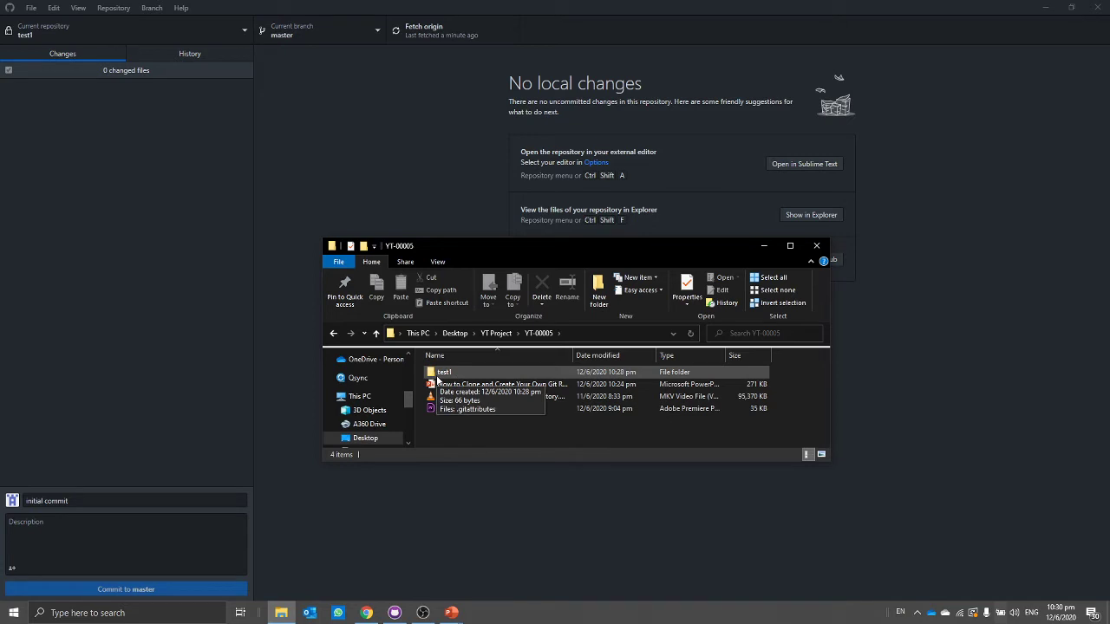
double_click(438, 375)
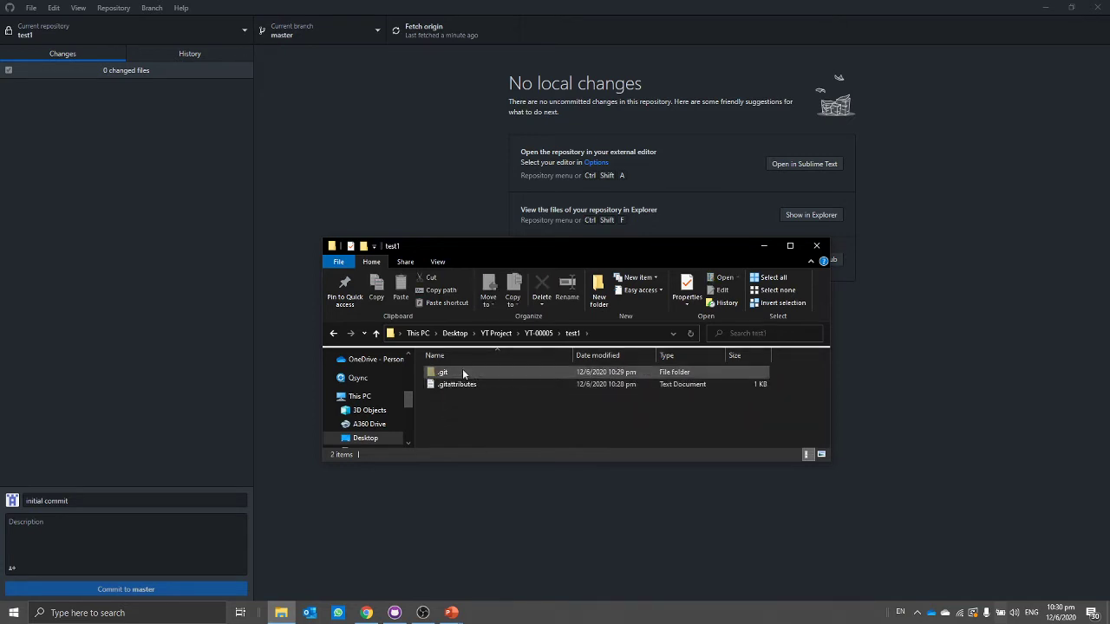
left_click(468, 384)
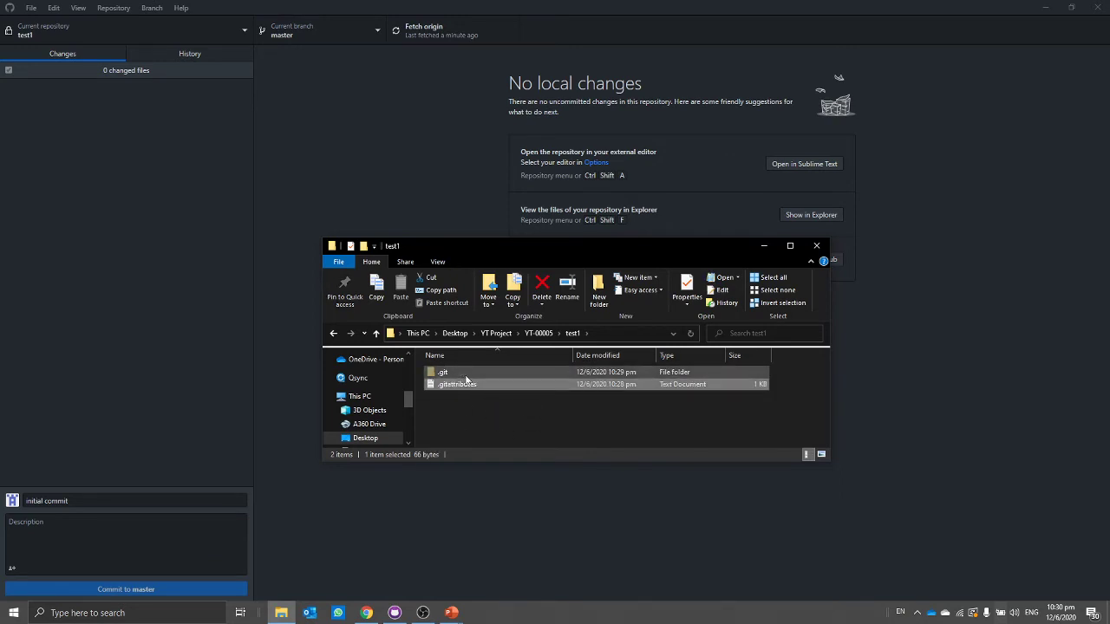
Copy the "How to Clone and Create Your Own Git Repository through GitHub Desktop.pptx" file from YT-00005 into test1 and widen the name column.
left_click(538, 333)
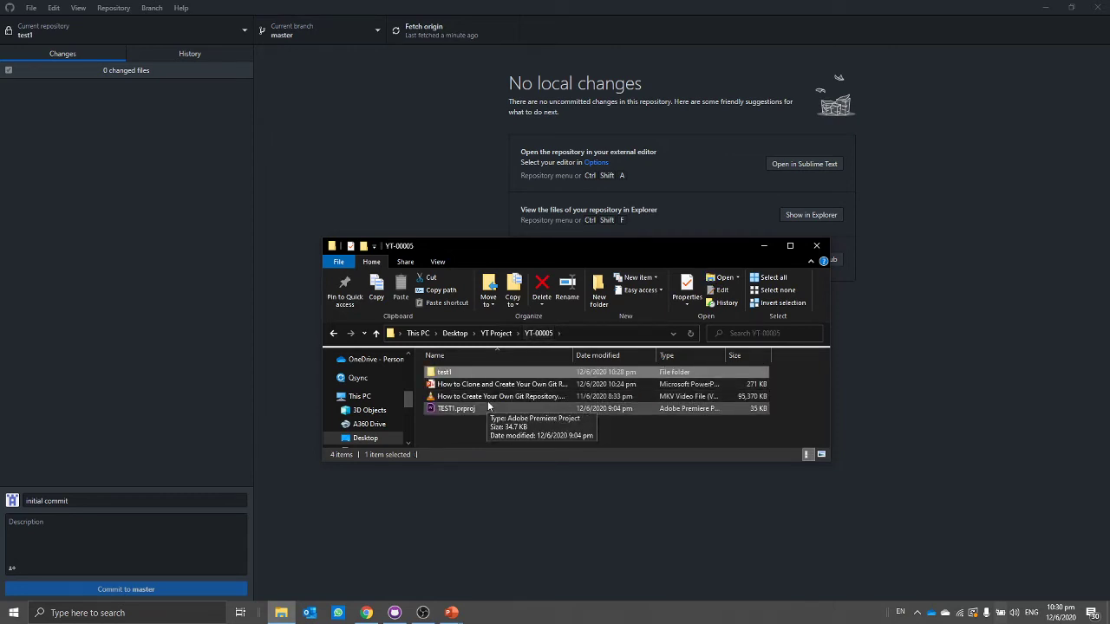
left_click(485, 384)
double_click(506, 373)
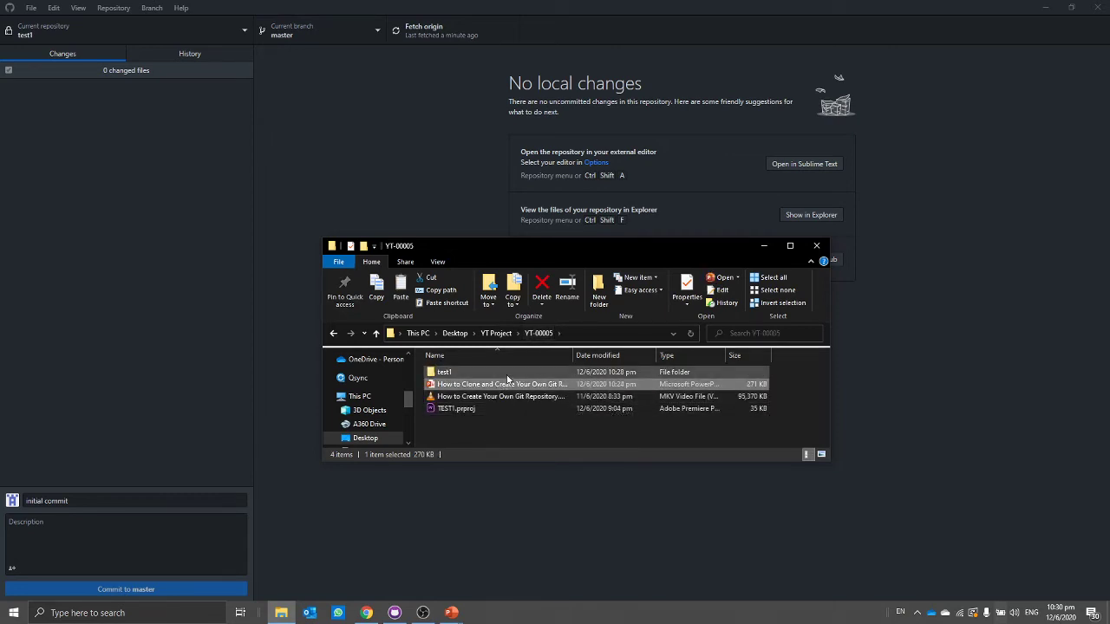
key("ctrl+v")
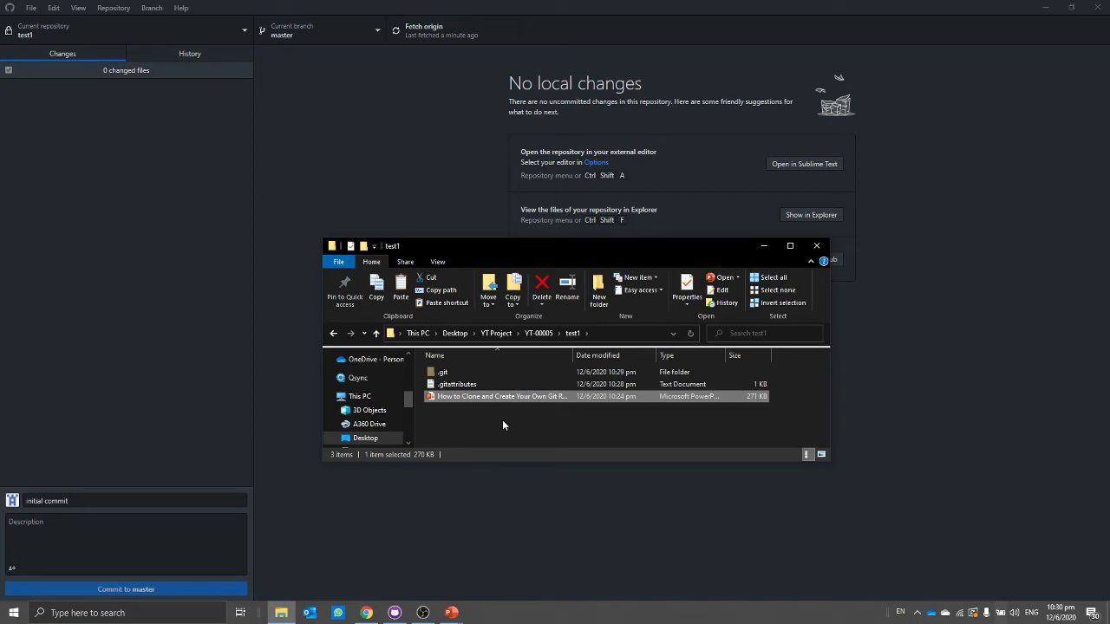
double_click(572, 355)
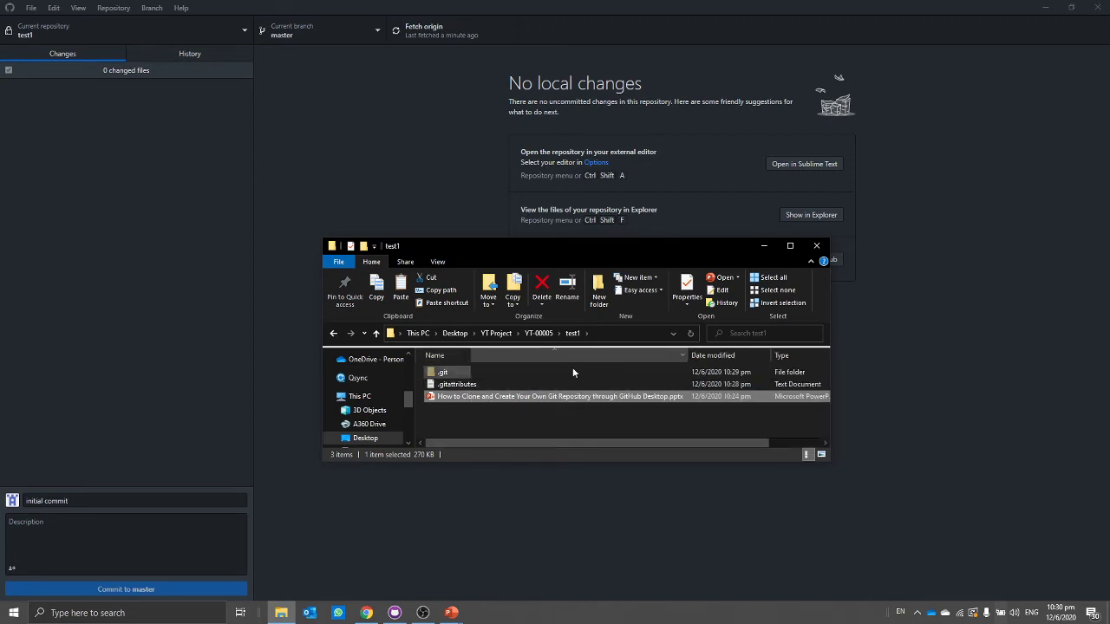
left_click(645, 418)
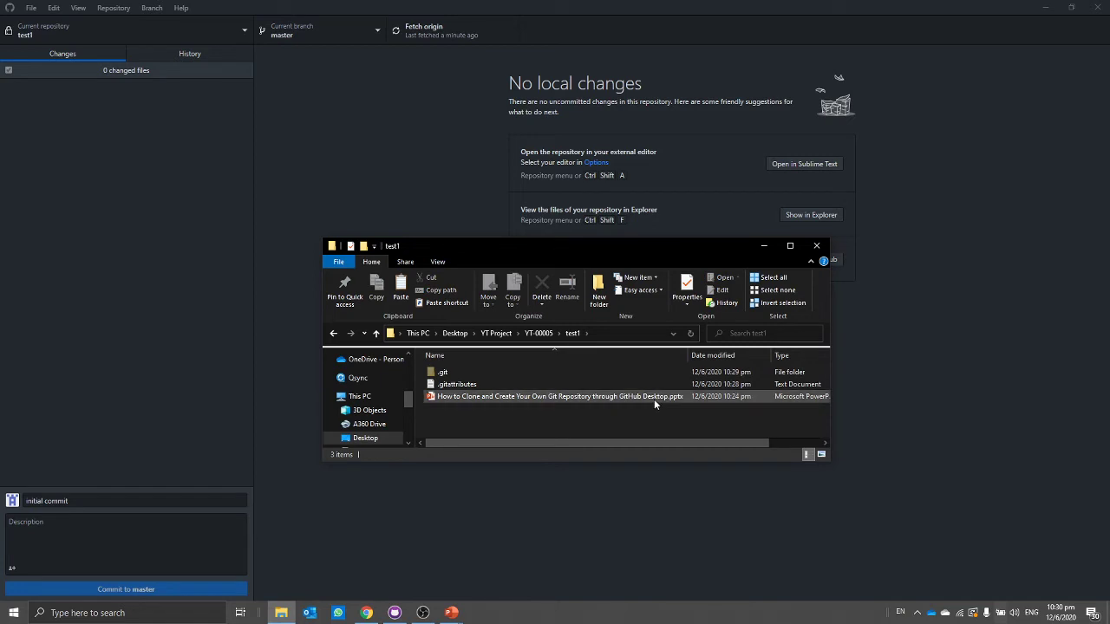
left_click(653, 399)
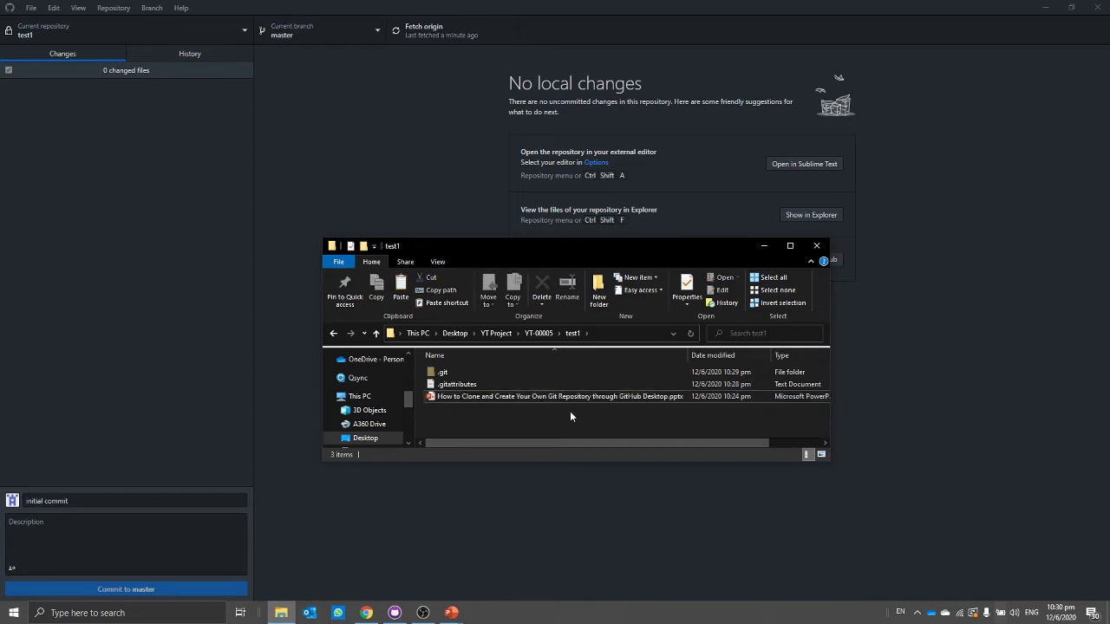
Return to GitHub Desktop, commit the added presentation to master with the summary "initial commit" and push it to origin.
left_click(95, 333)
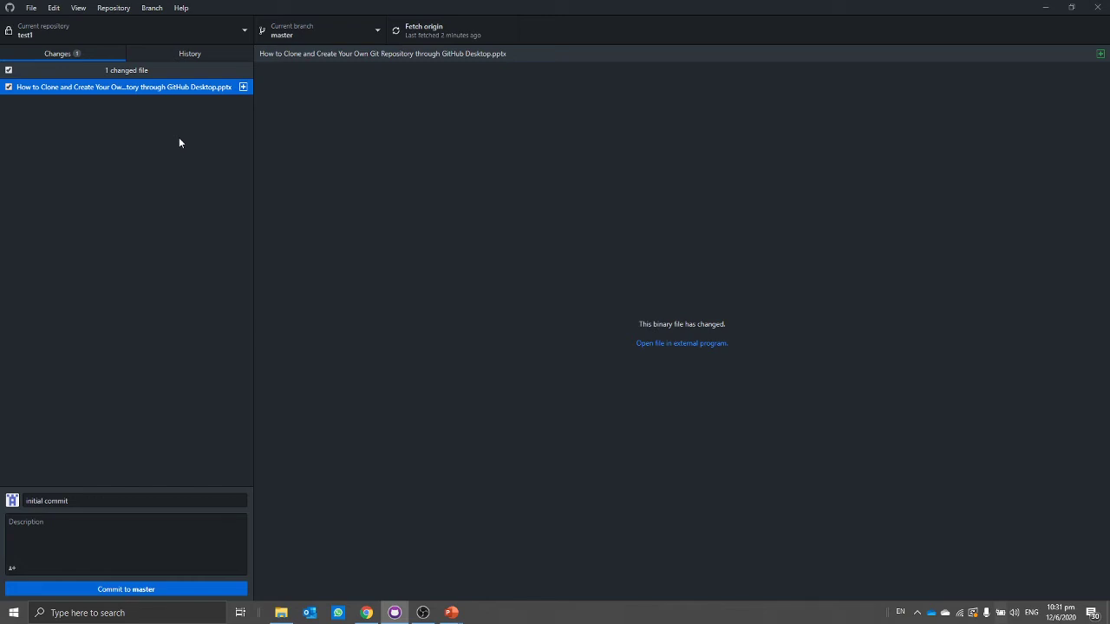
left_click(90, 500)
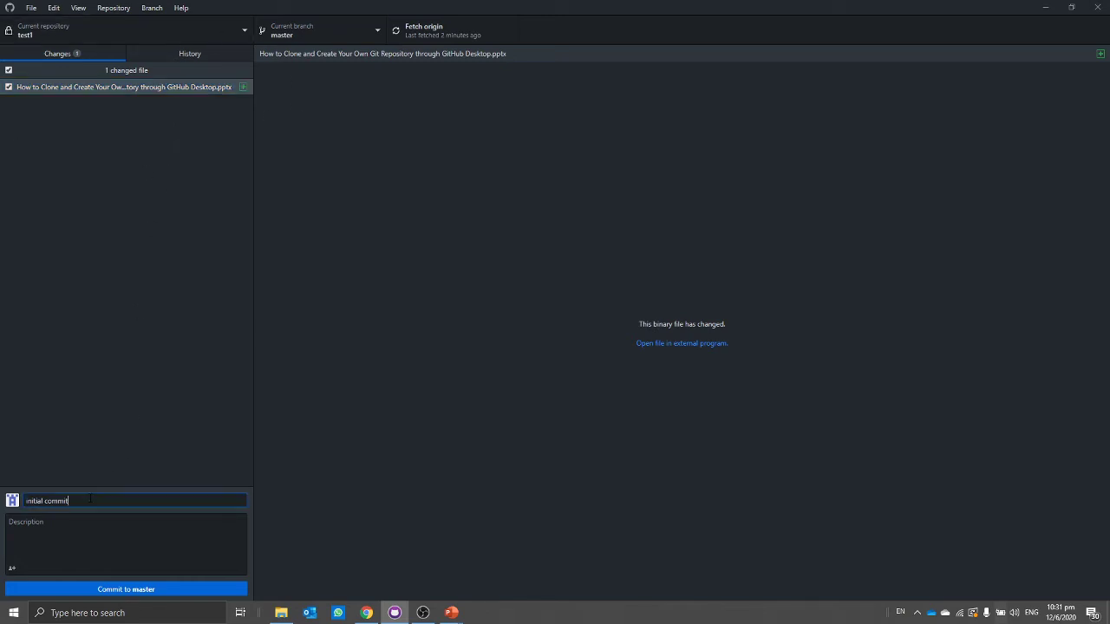
left_click(103, 533)
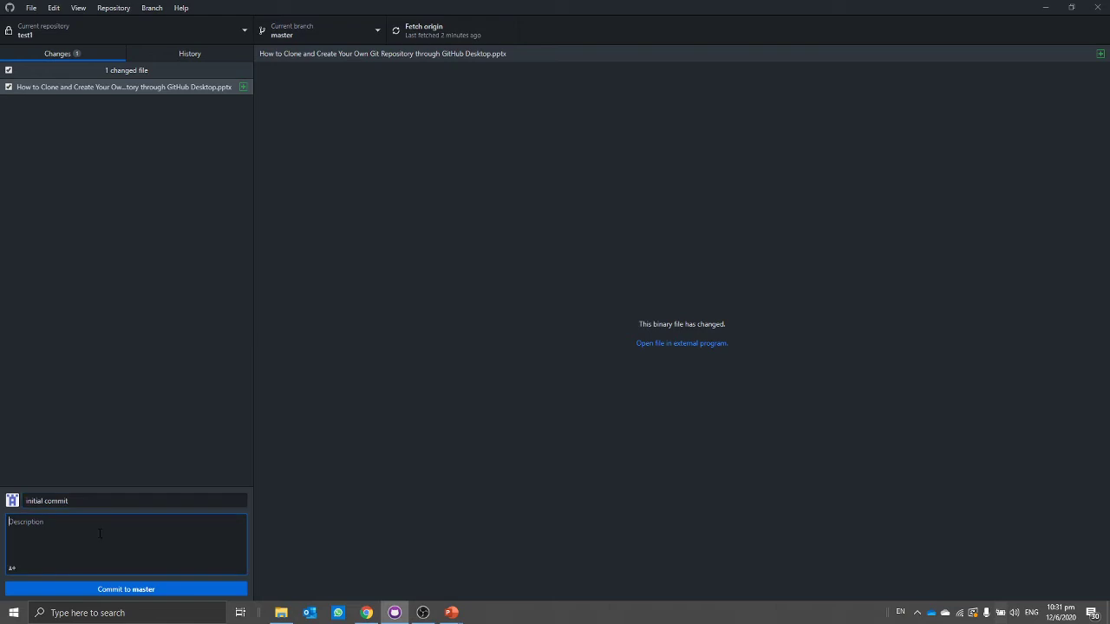
left_click(108, 501)
left_click(118, 536)
left_click(175, 590)
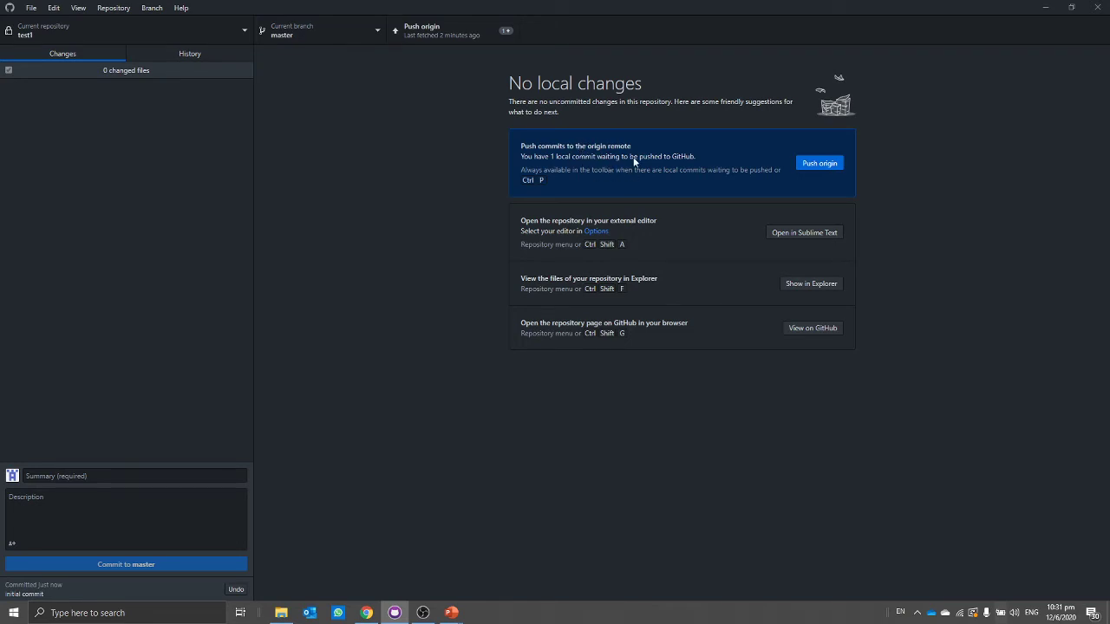
left_click(819, 164)
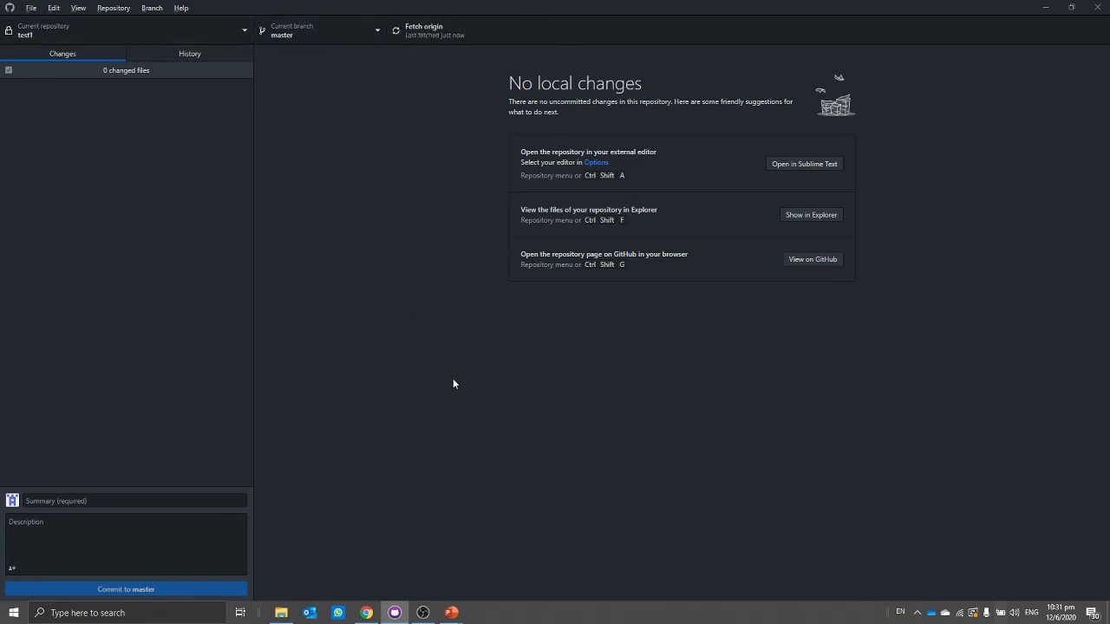
Switch to Chrome and open the test1 repository page on GitHub to check the pushed presentation.
key("alt+Tab")
key("alt+Tab")
key("alt+Tab")
key("alt+Tab")
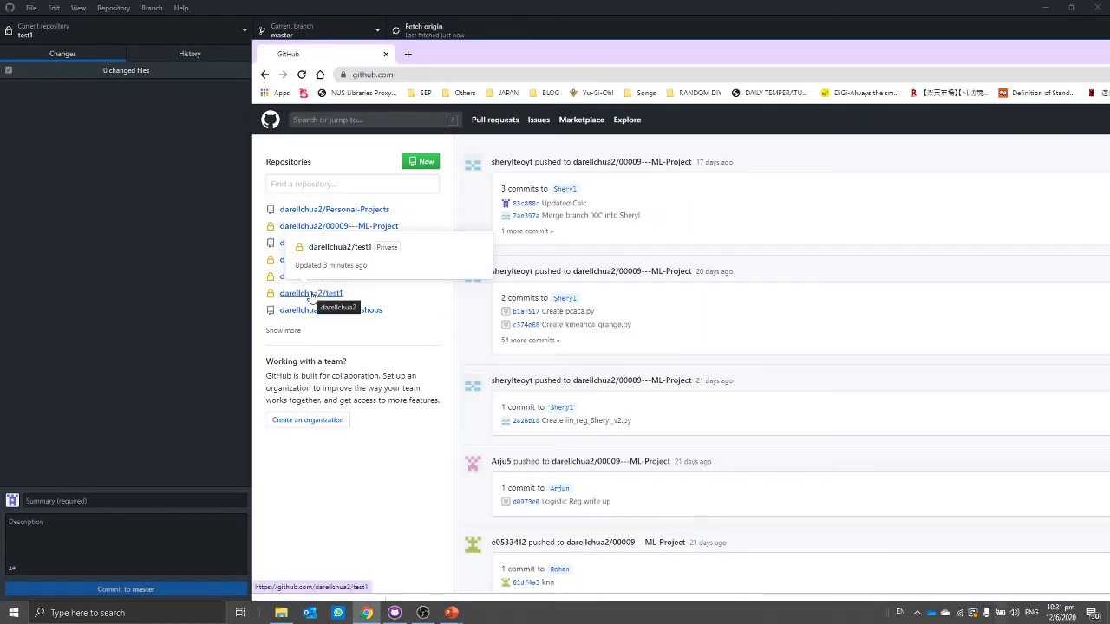
left_click(311, 293)
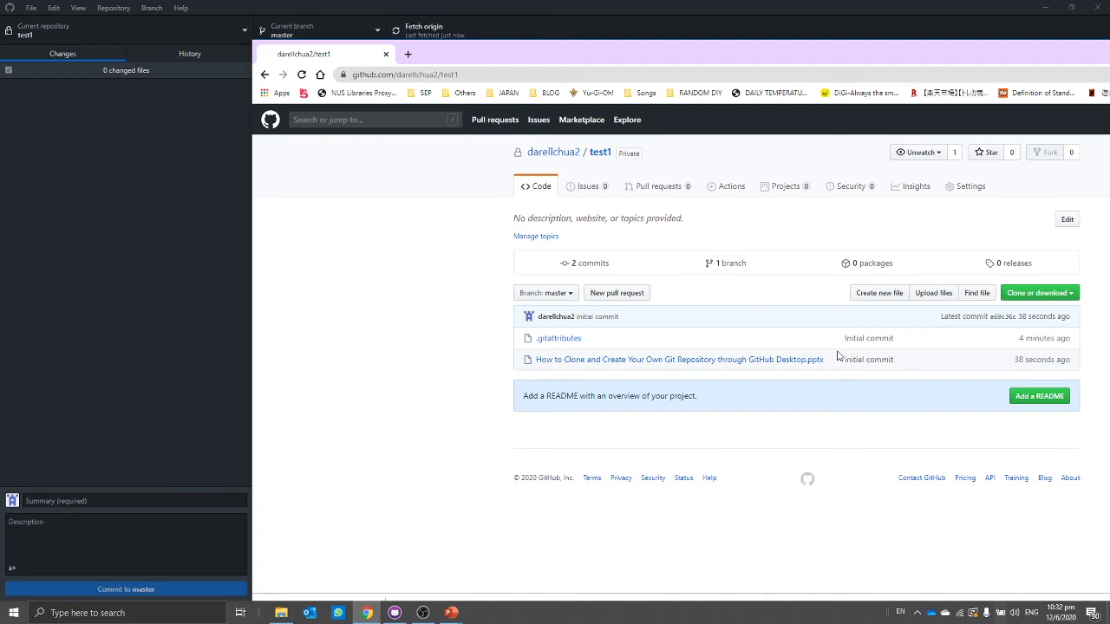
Go back to the test1 folder in File Explorer and open its presentation in PowerPoint.
left_click(193, 230)
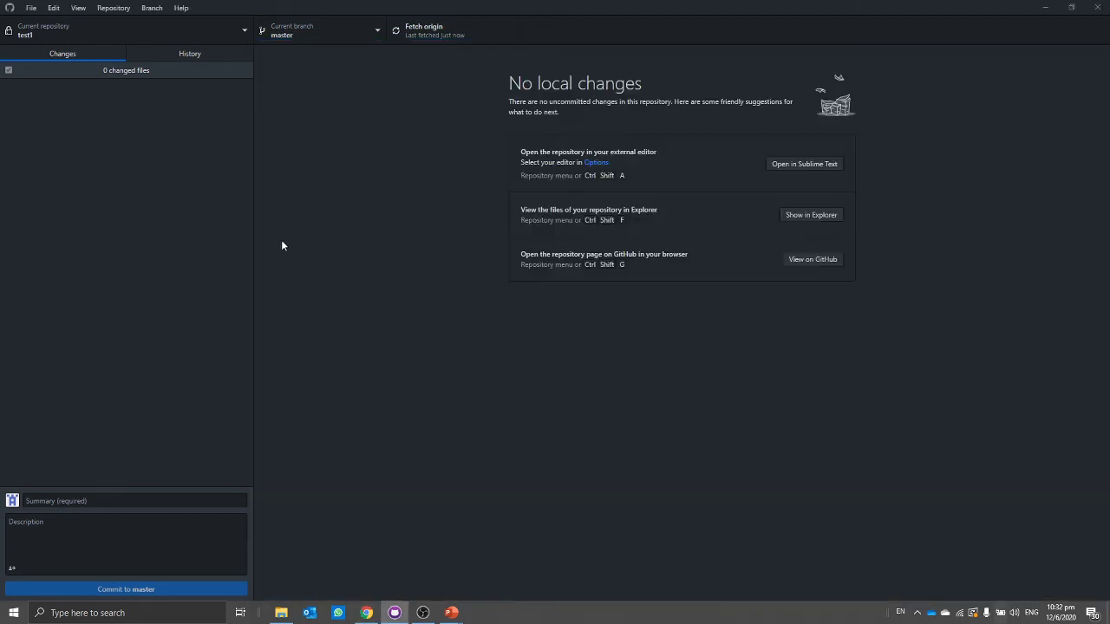
key("alt+Tab")
key("alt+Tab")
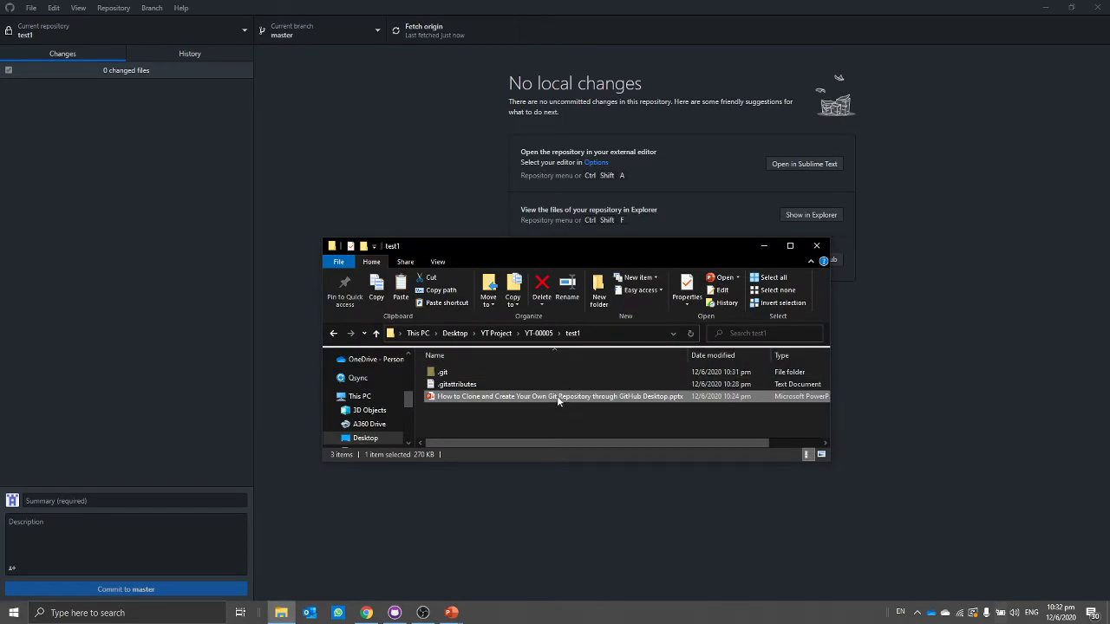
double_click(557, 395)
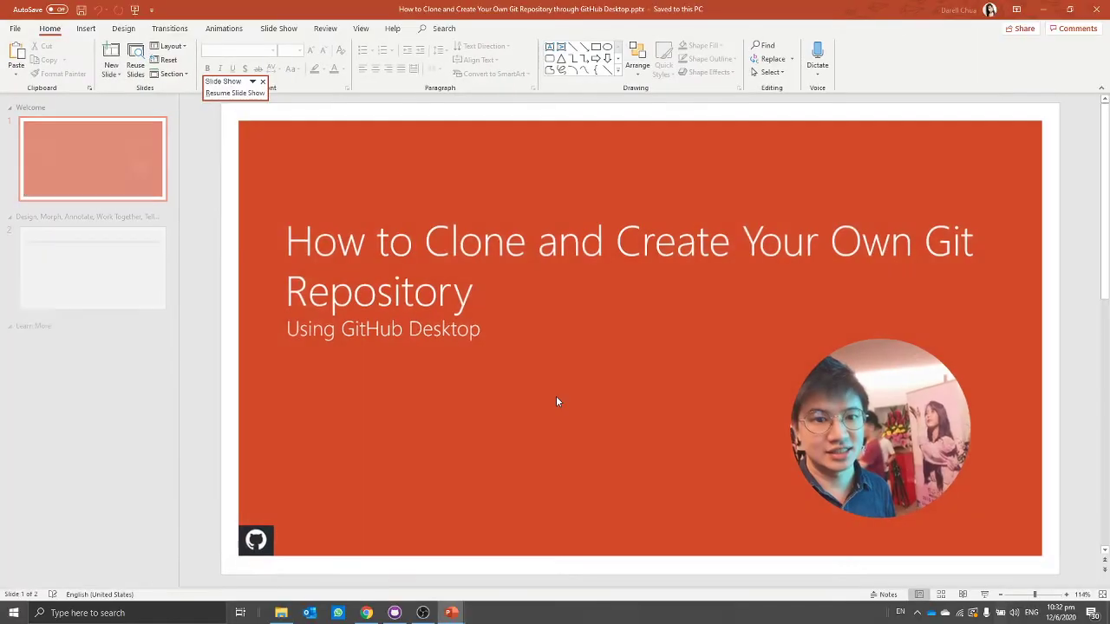
Add the text "test" below the desktop.github.com link on slide 2, save the presentation and return to GitHub Desktop.
left_click(175, 284)
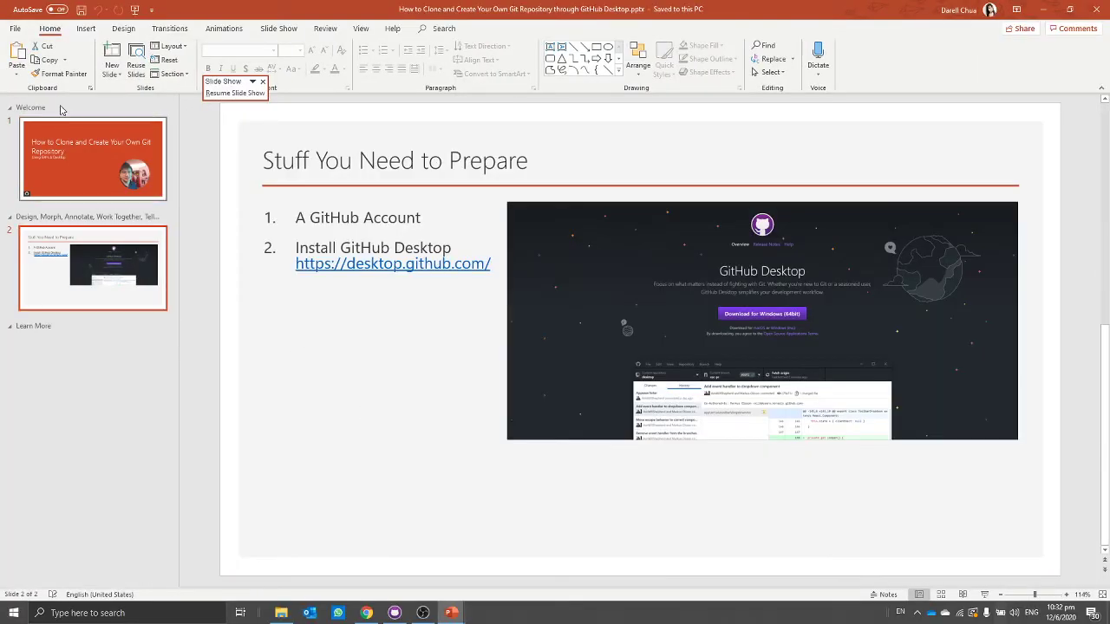
left_click(491, 263)
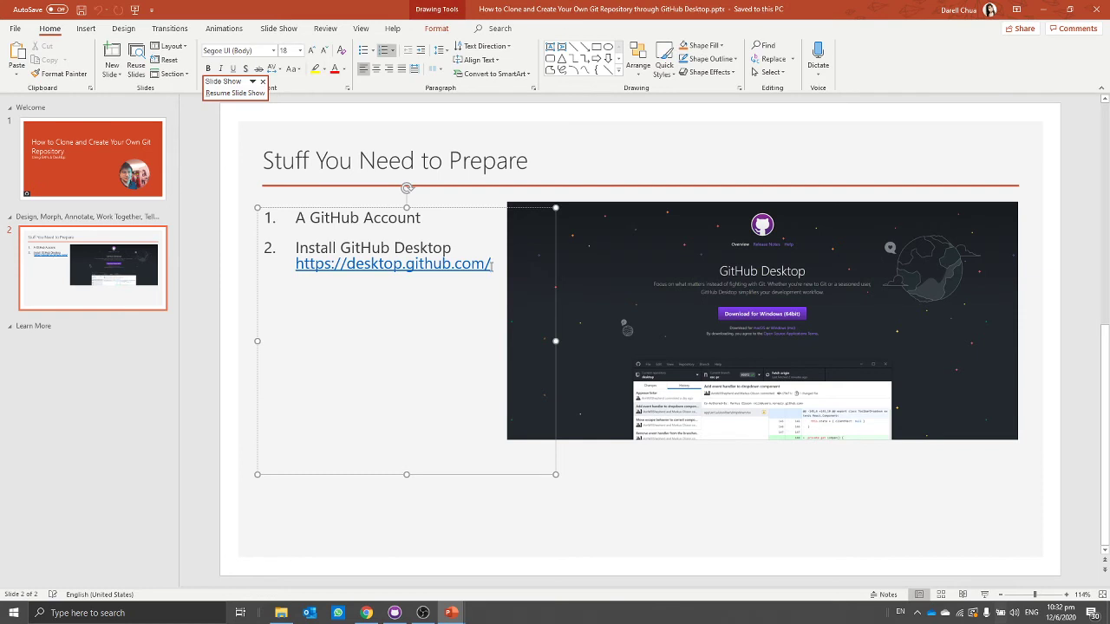
key("Return")
key("Return")
type("test")
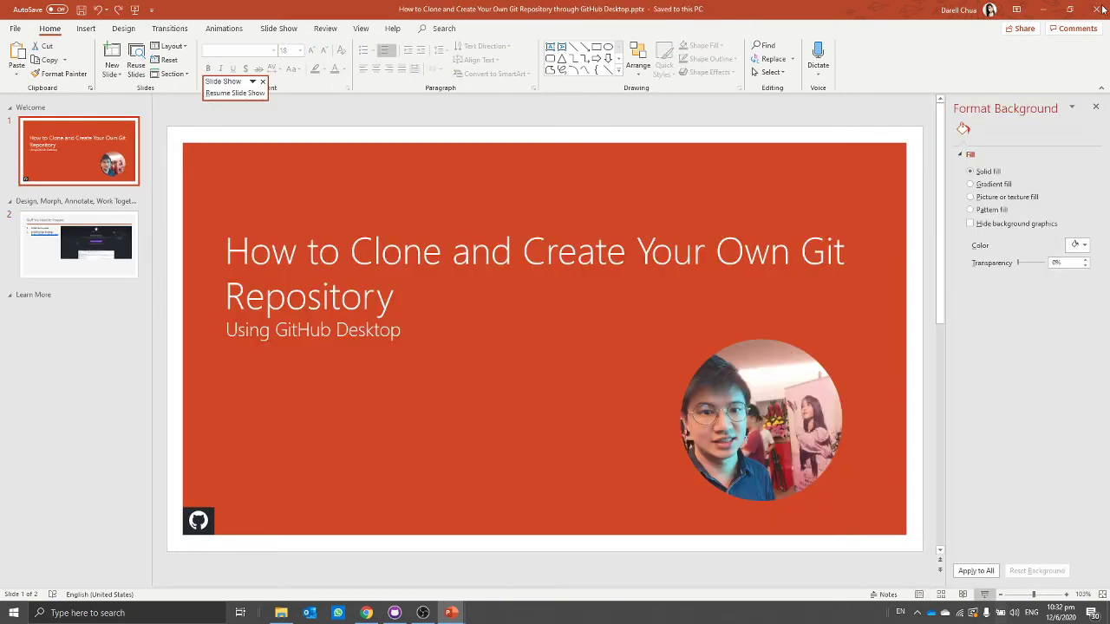
left_click(1043, 9)
left_click(161, 150)
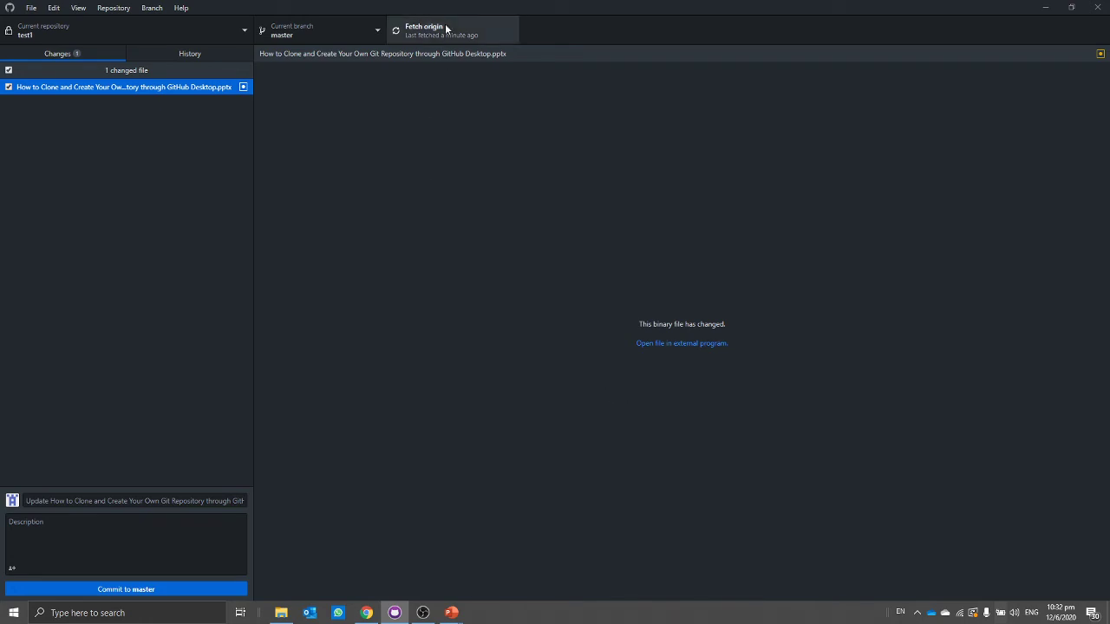
Commit the modified presentation to master with the summary "update of pptx" and push it to origin.
left_click(130, 501)
type("u")
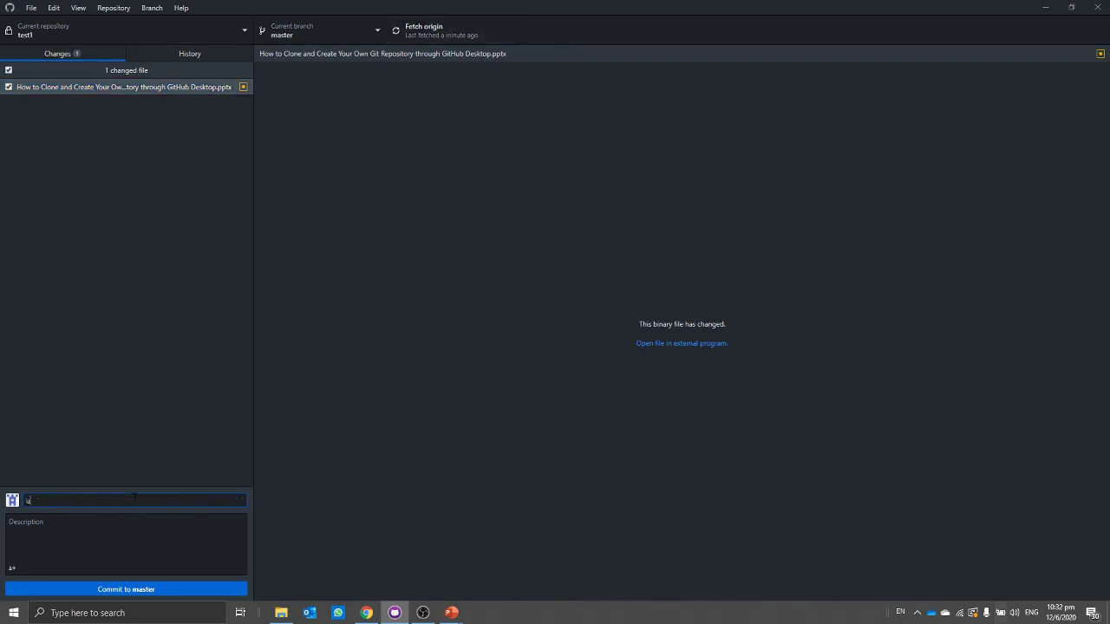
type("pdate of pptx")
left_click(146, 589)
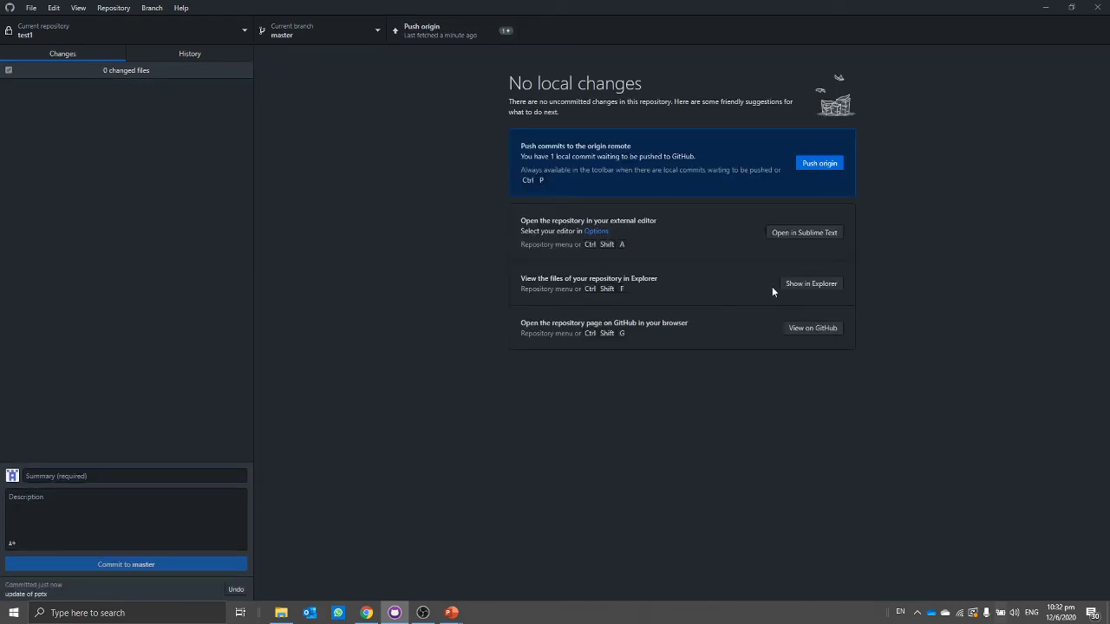
left_click(835, 164)
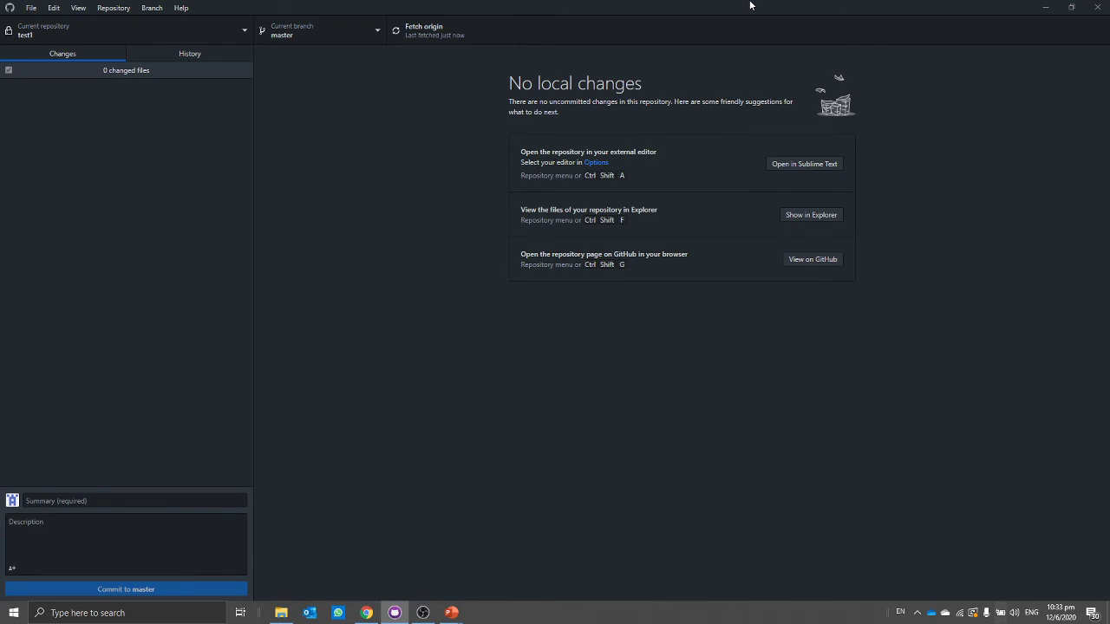
left_click(370, 33)
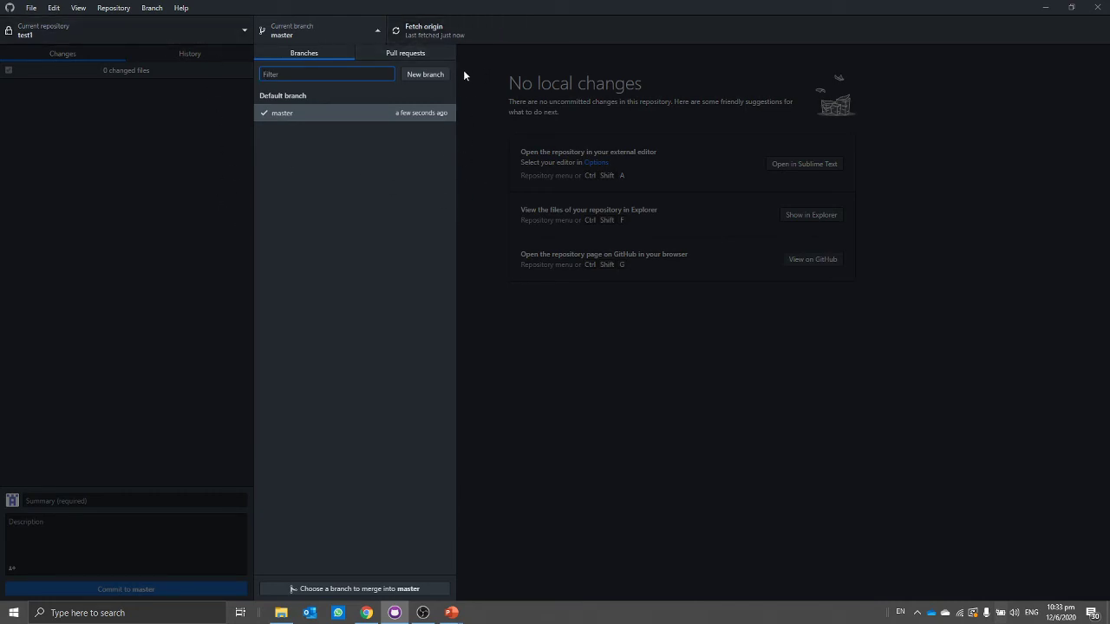
left_click(484, 212)
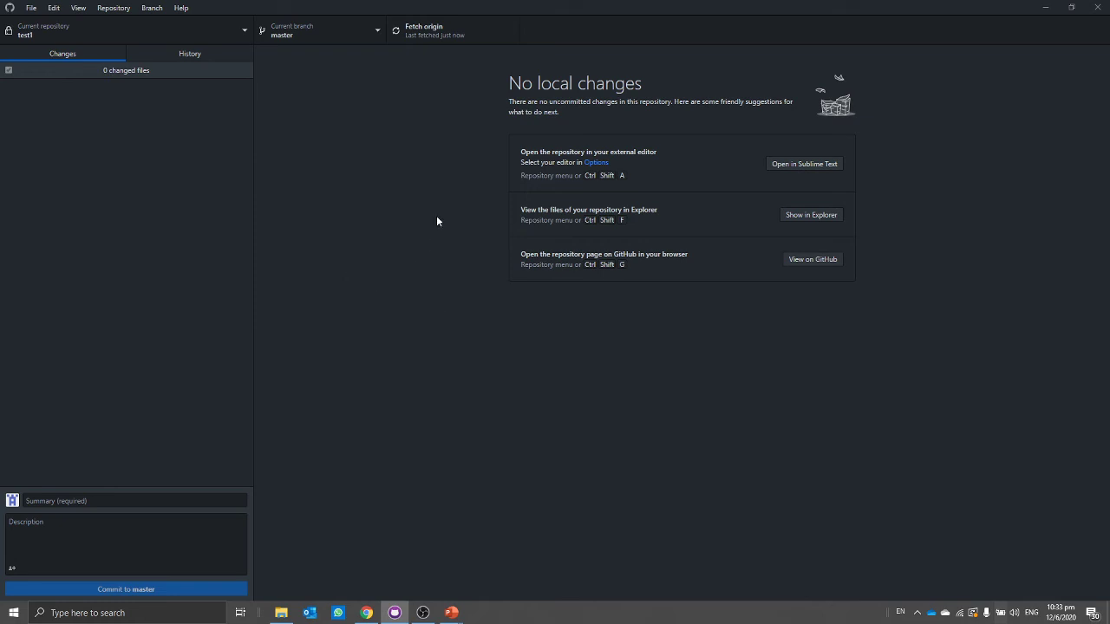
left_click(113, 8)
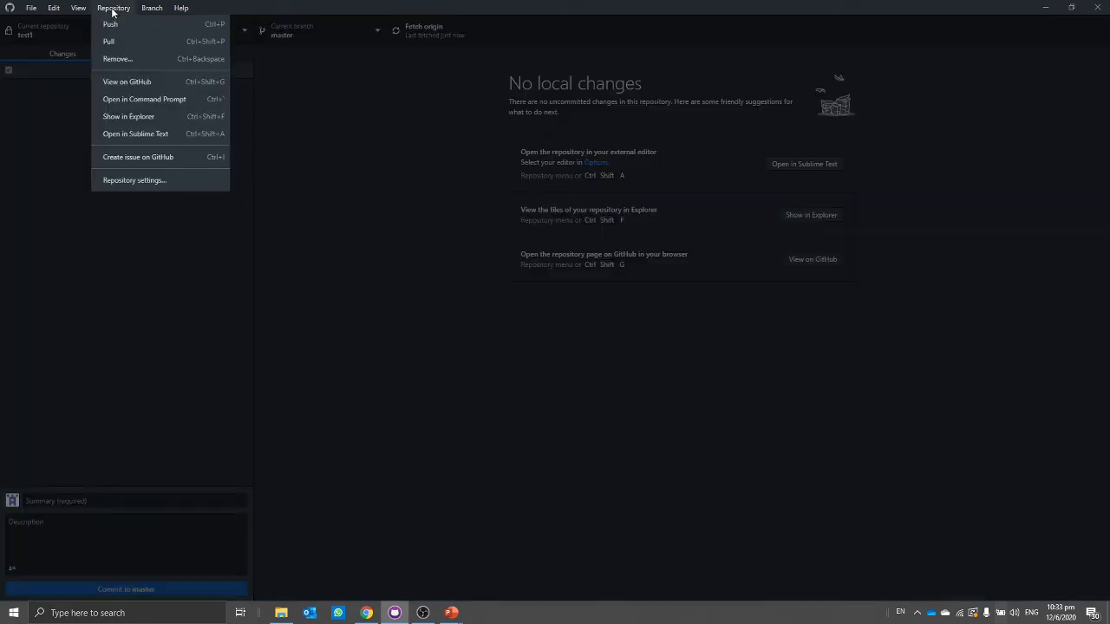
left_click(113, 10)
Start cloning a repository from the repository list and look through the account's repositories on GitHub.com.
left_click(108, 29)
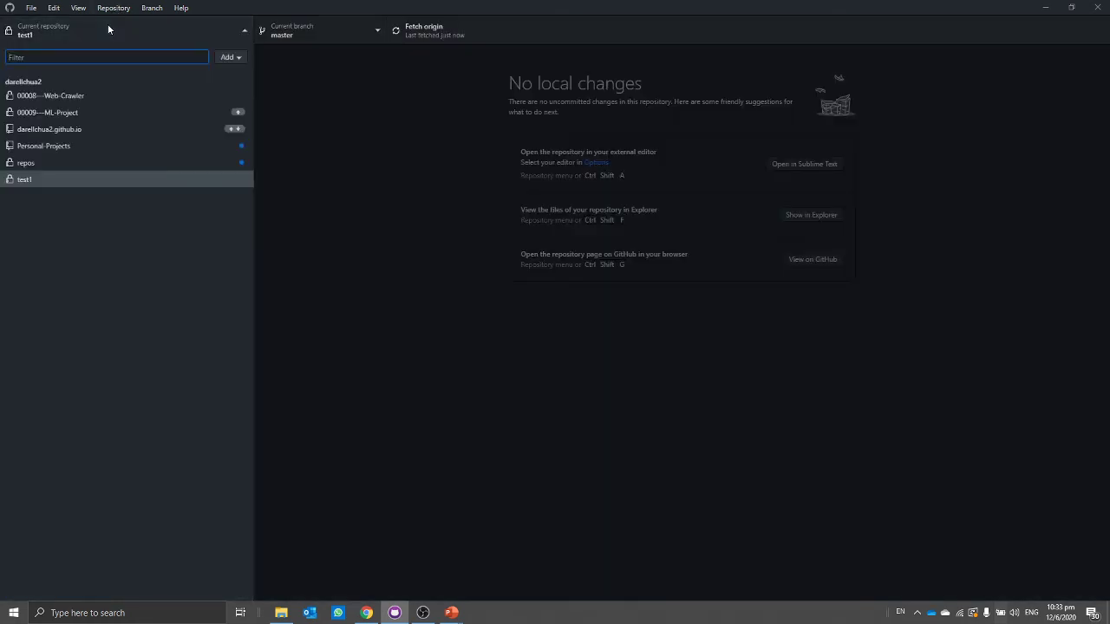
left_click(243, 57)
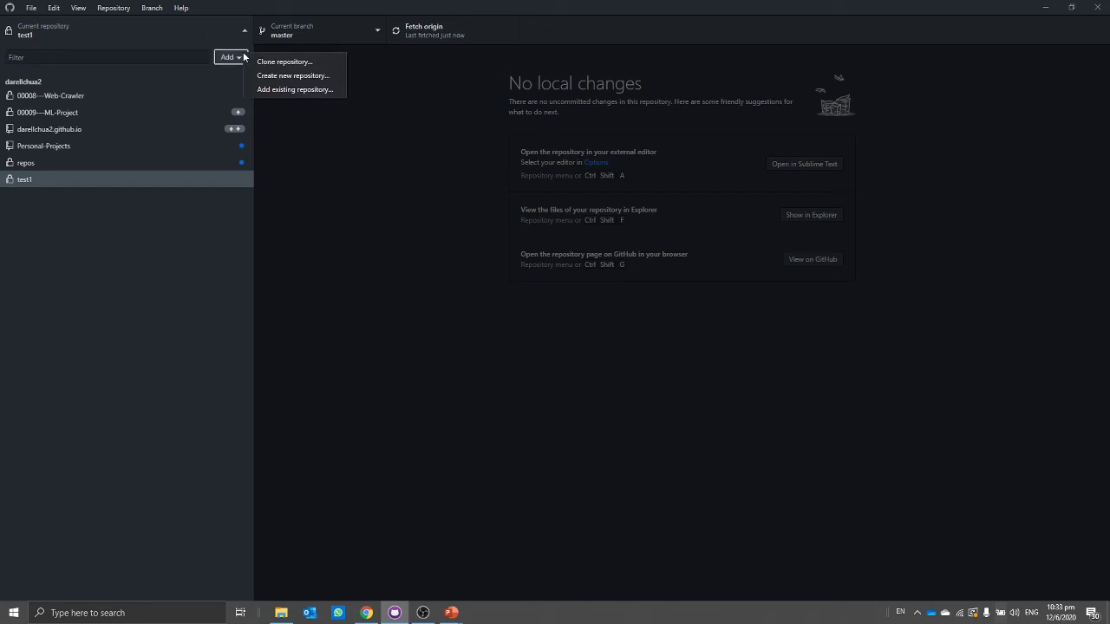
left_click(258, 64)
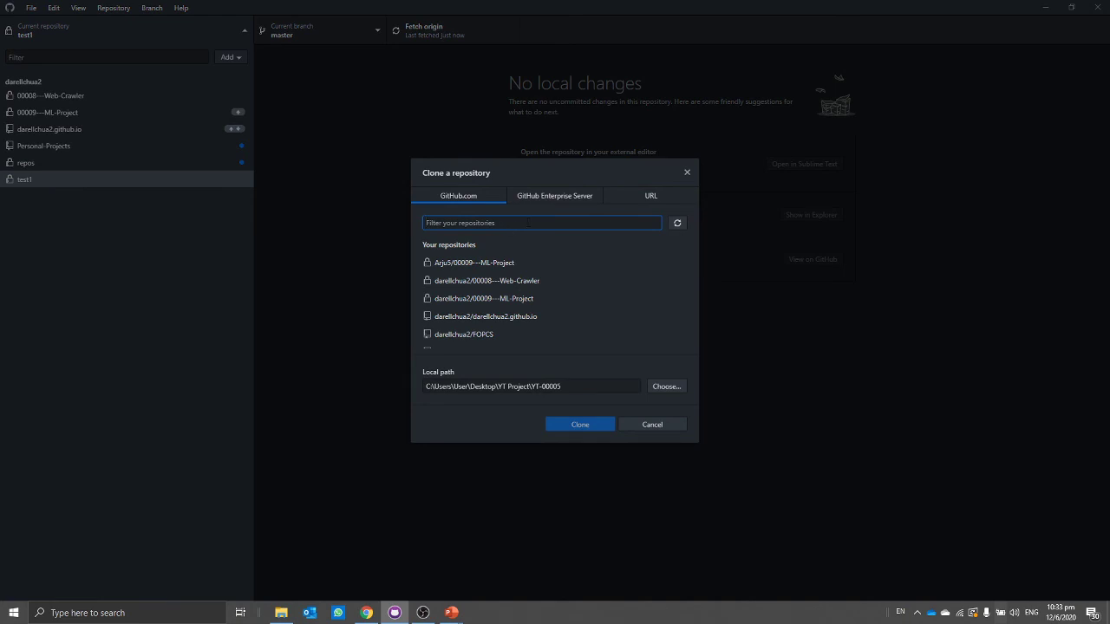
scroll(546, 268, "down", 3)
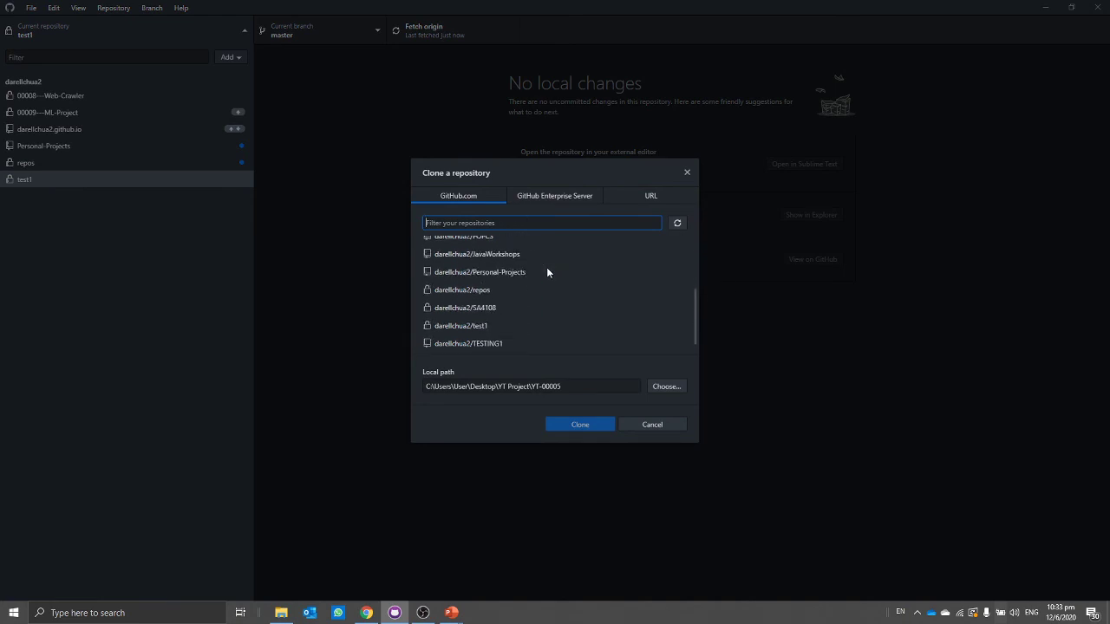
scroll(494, 303, "up", 3)
scroll(502, 272, "down", 2)
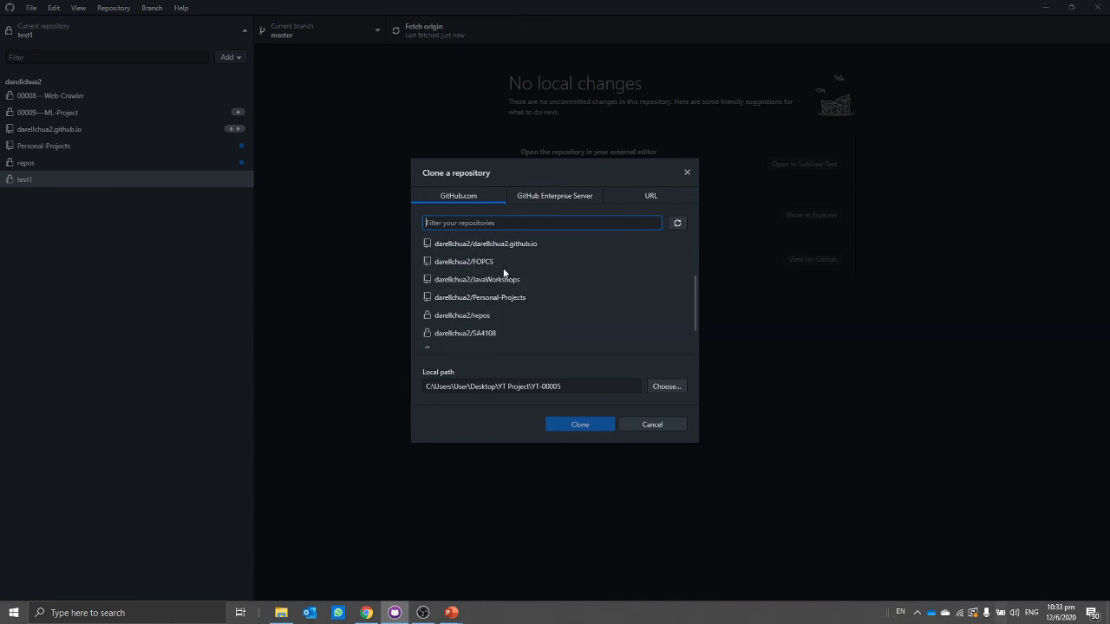
scroll(504, 272, "down", 2)
scroll(512, 304, "up", 4)
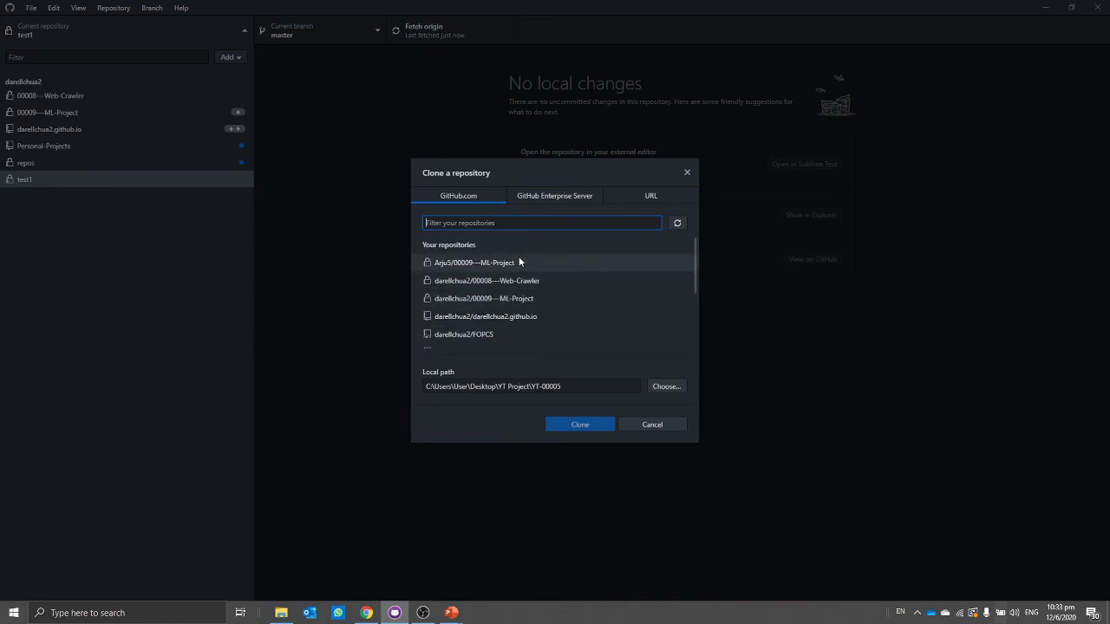
Clone the JavaWorkshops repository into the YT-00005\JavaWorkshops folder and make it the current repository.
left_click(567, 262)
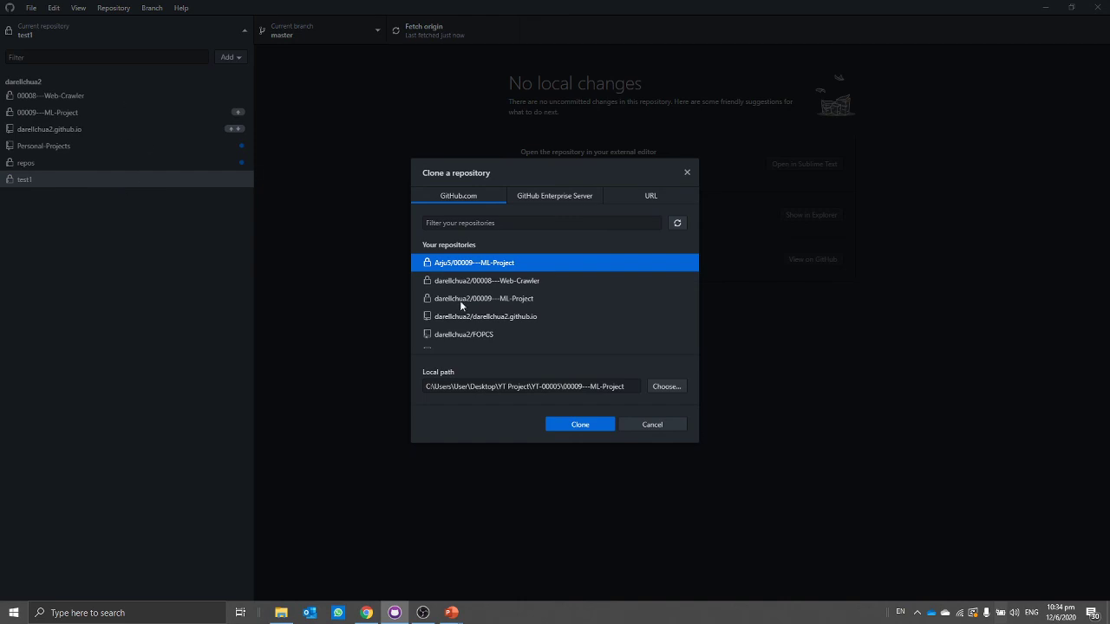
scroll(575, 321, "down", 1)
left_click(582, 296)
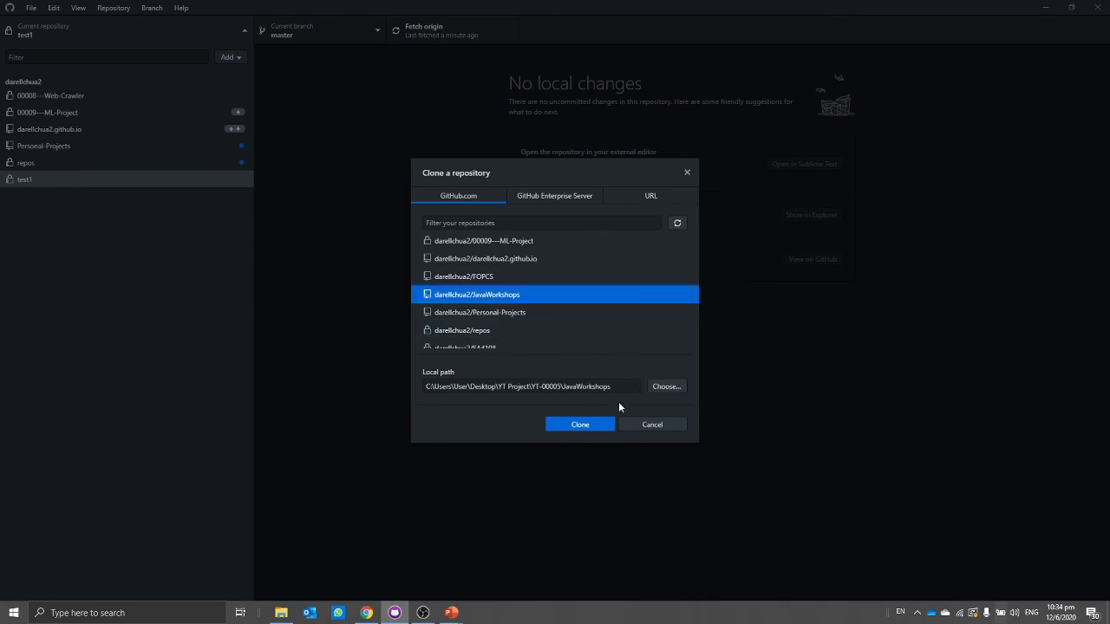
left_click(600, 426)
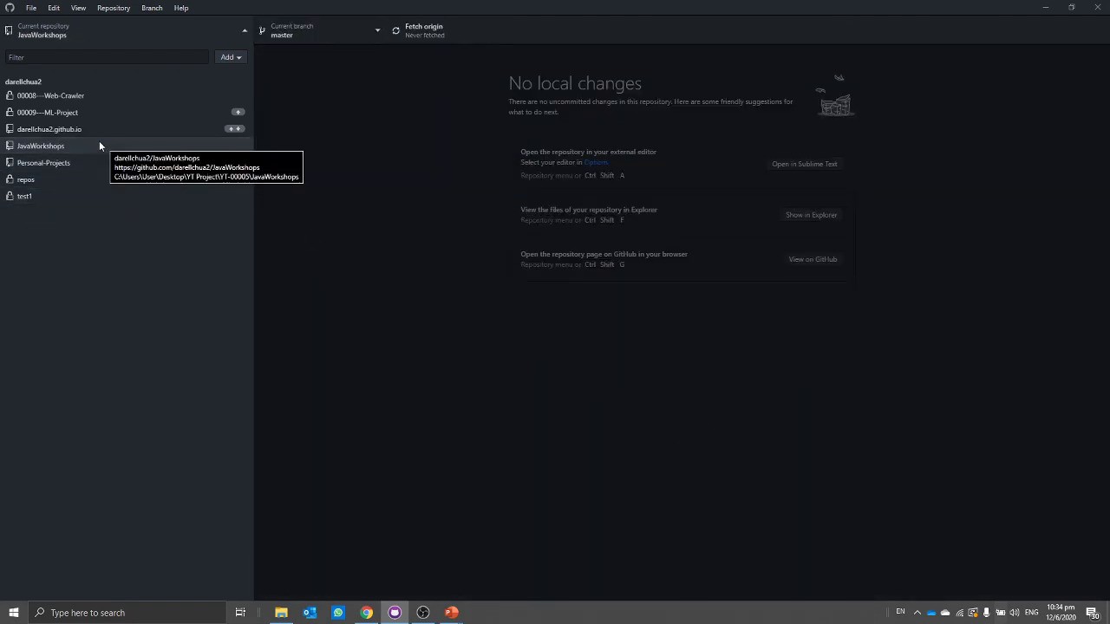
left_click(99, 145)
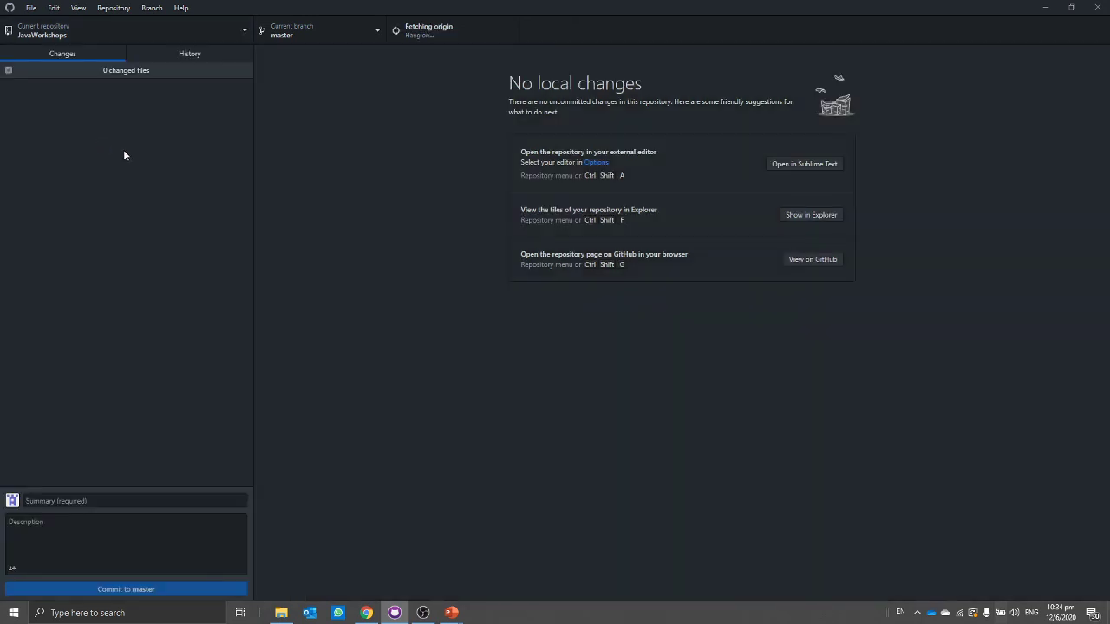
Show the cloned JavaWorkshops repository's local folder in File Explorer and move its window higher on the screen.
left_click(149, 8)
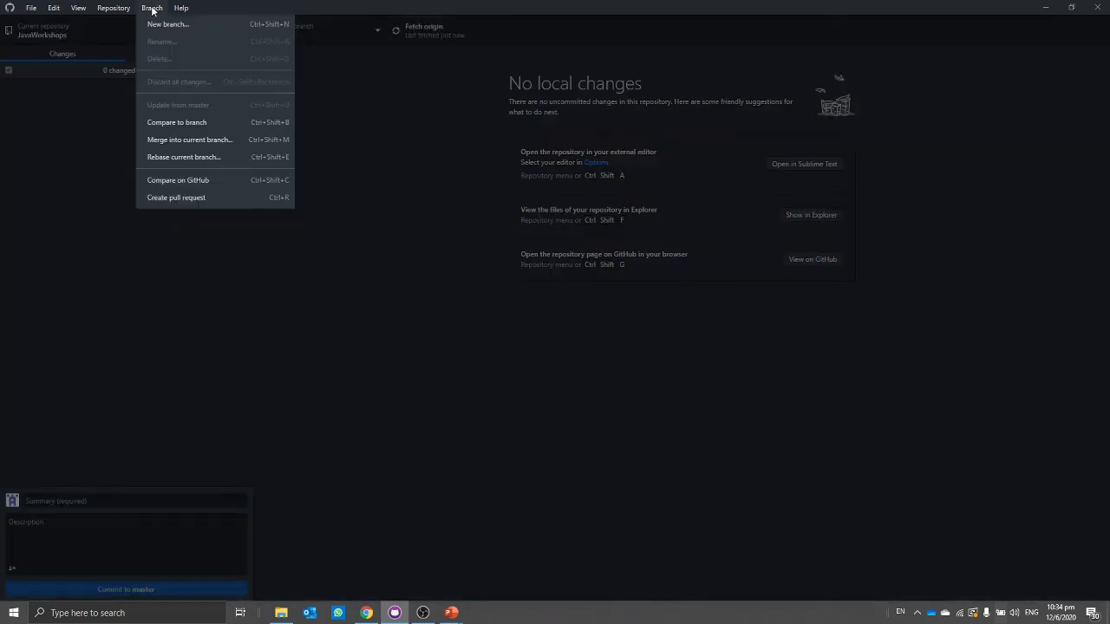
mouse_move(123, 9)
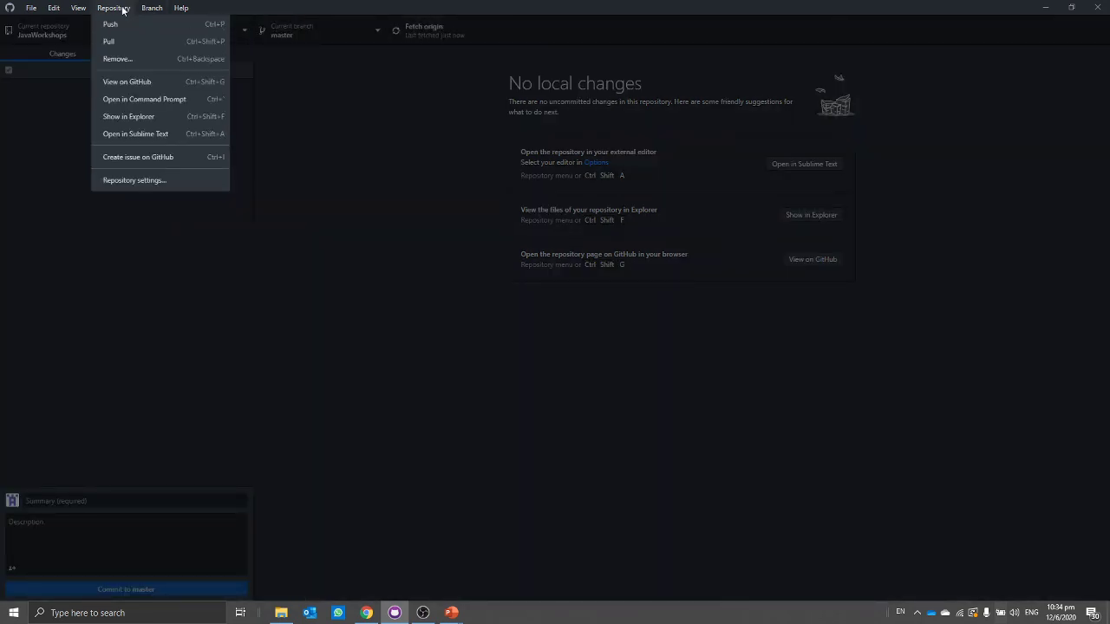
left_click(144, 119)
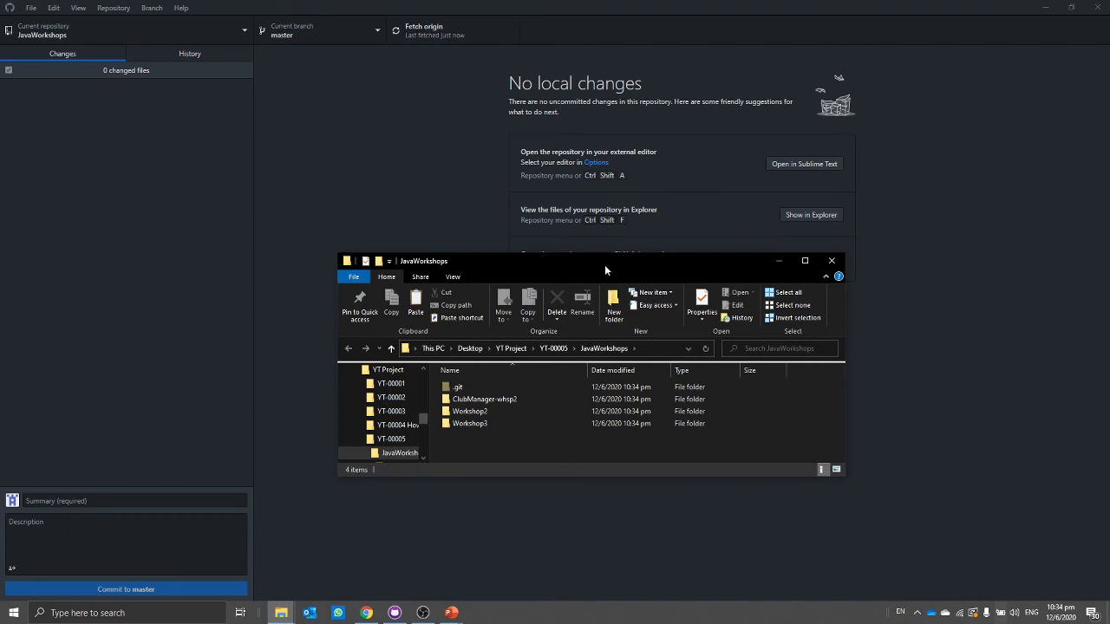
left_click_drag(604, 265, 599, 210)
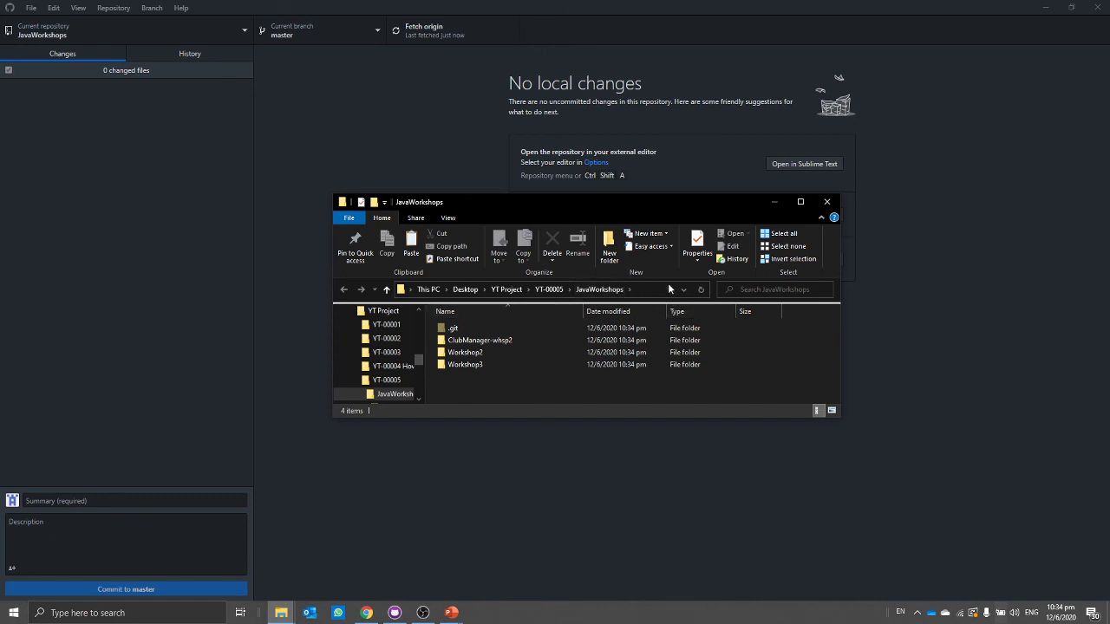
Go up to the YT-00005 folder, check the test1 and JavaWorkshops folders there, and minimize File Explorer.
left_click(546, 290)
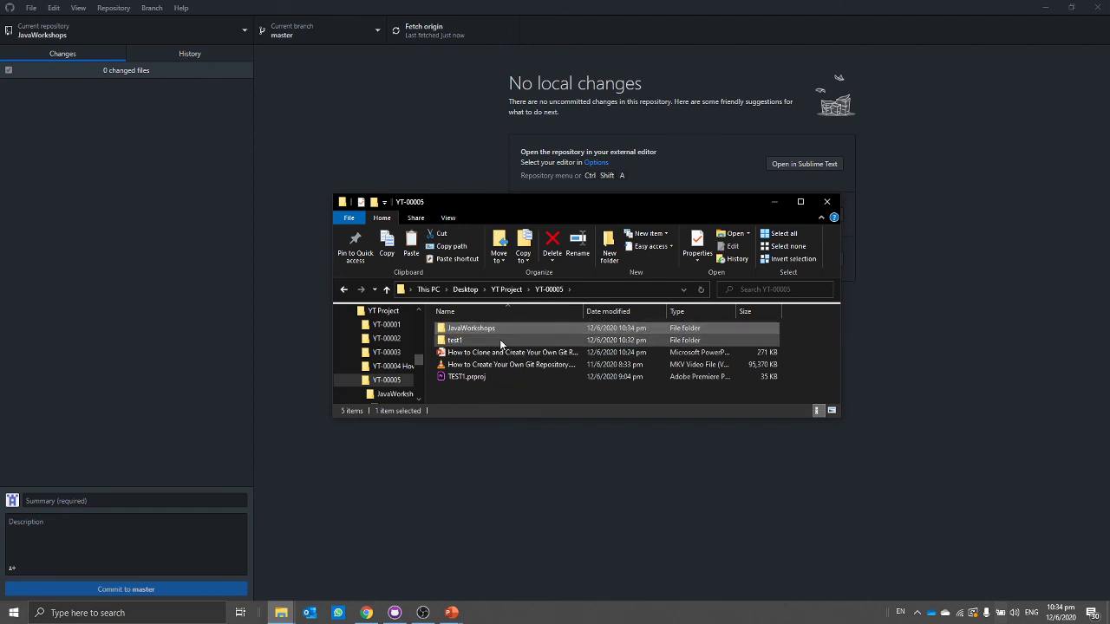
left_click(499, 339)
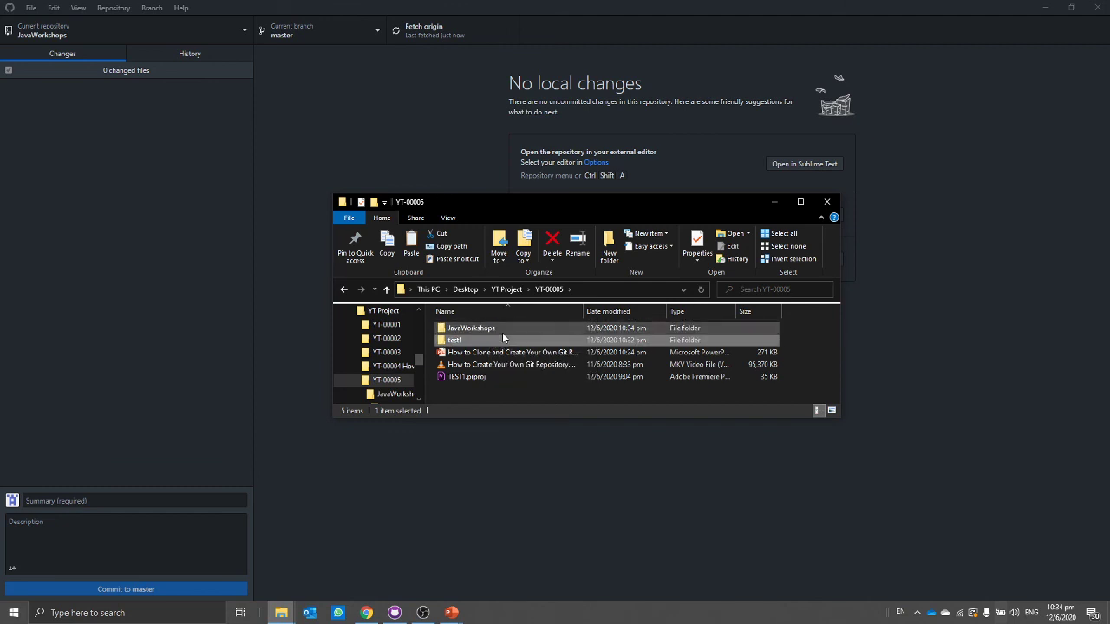
left_click(502, 332)
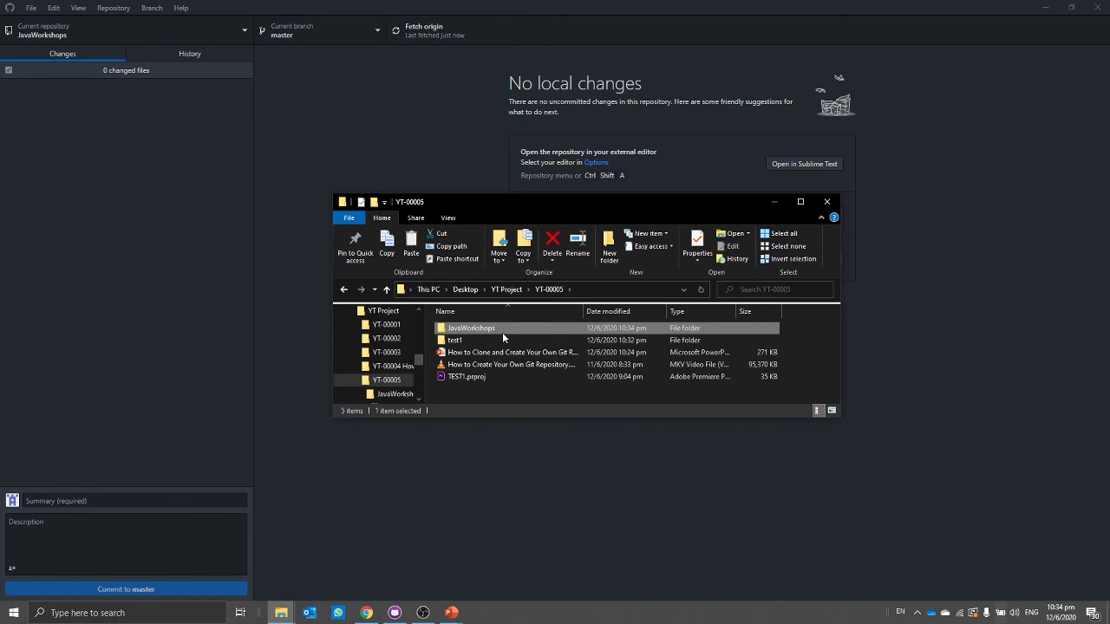
left_click(773, 203)
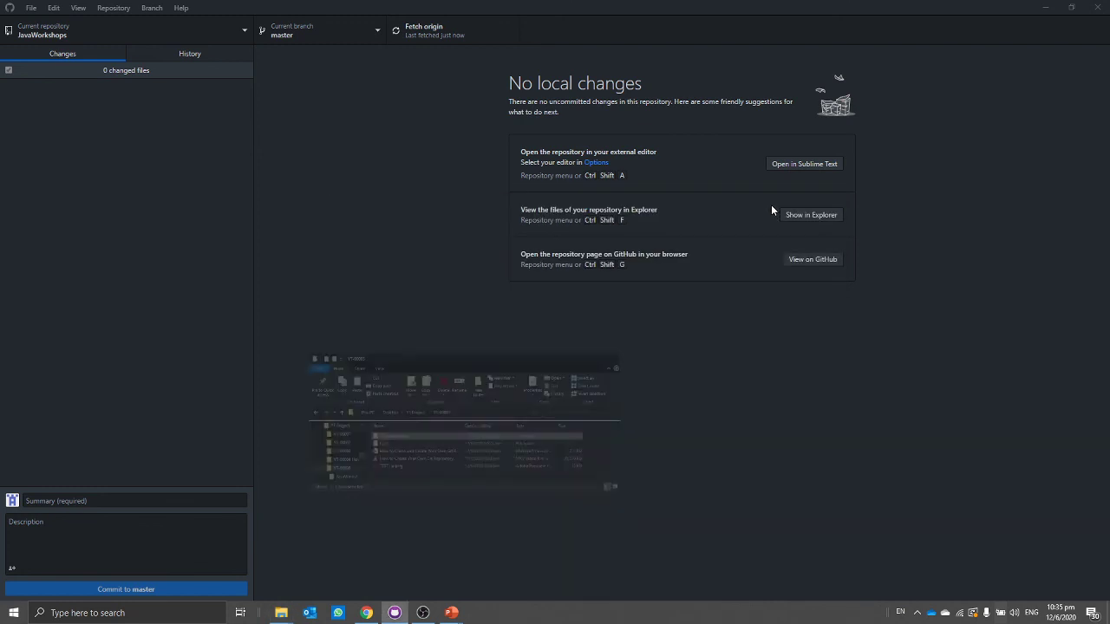